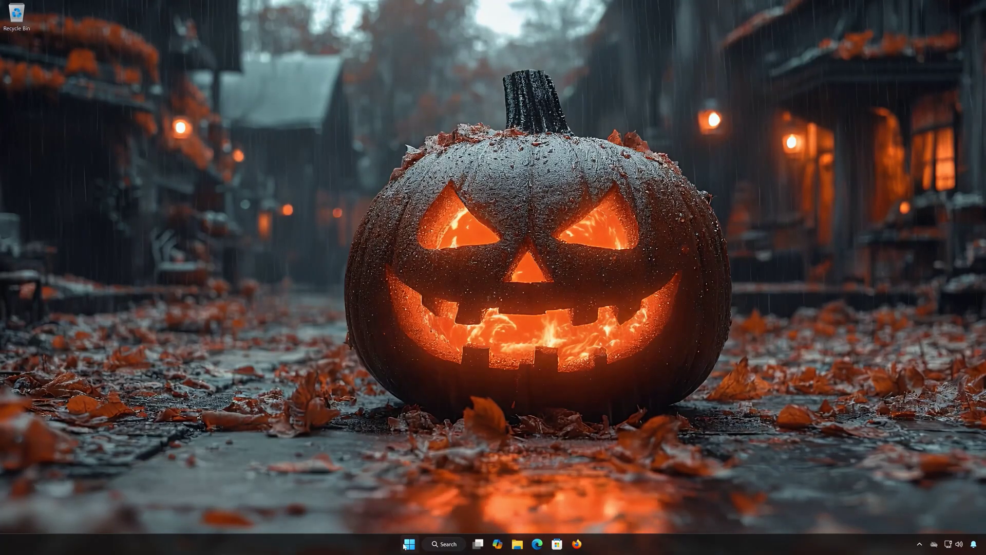
# Go to Settings > System > Troubleshoot > Other troubleshooters
pyautogui.click(409, 546)
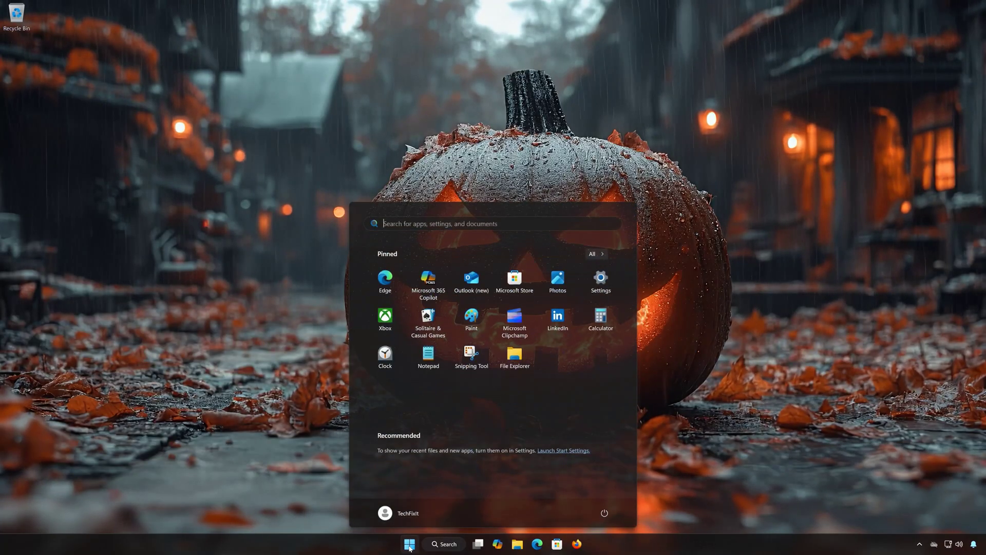
pyautogui.click(600, 280)
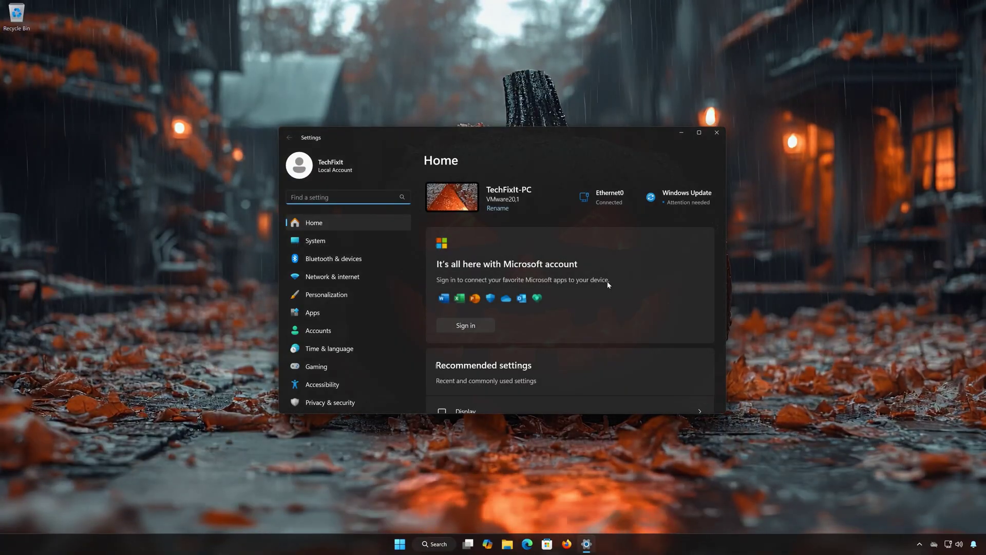
pyautogui.click(346, 241)
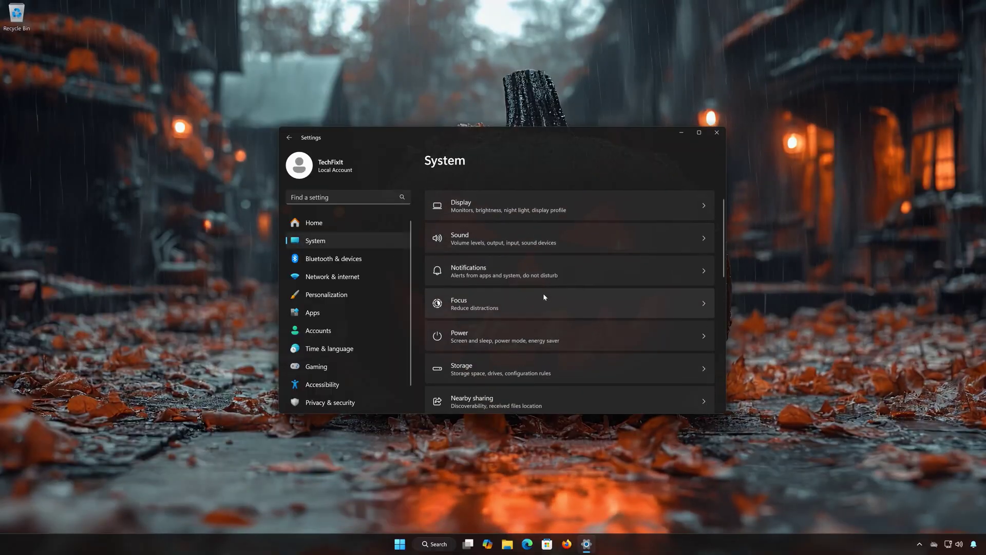
pyautogui.scroll(-5, 544, 296)
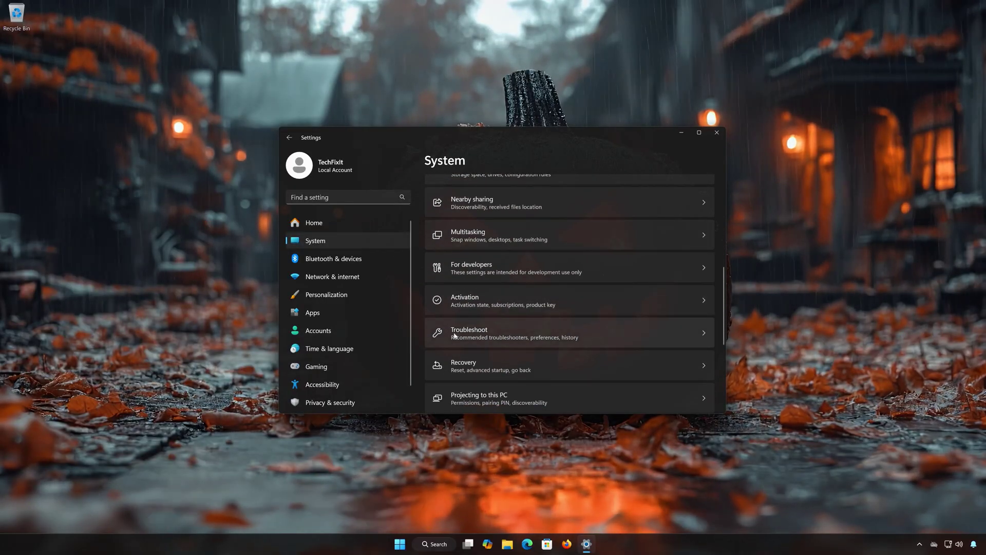
pyautogui.click(488, 332)
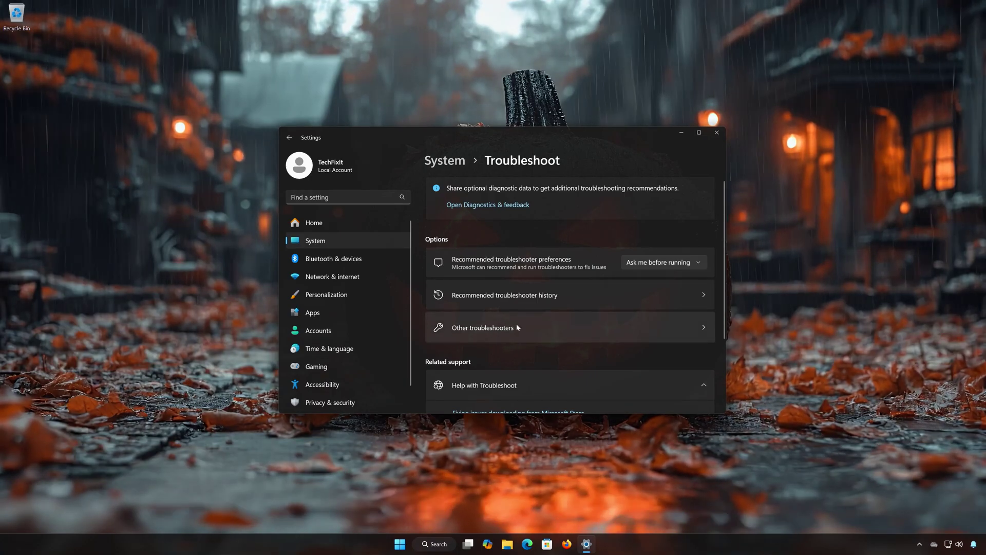
pyautogui.click(503, 329)
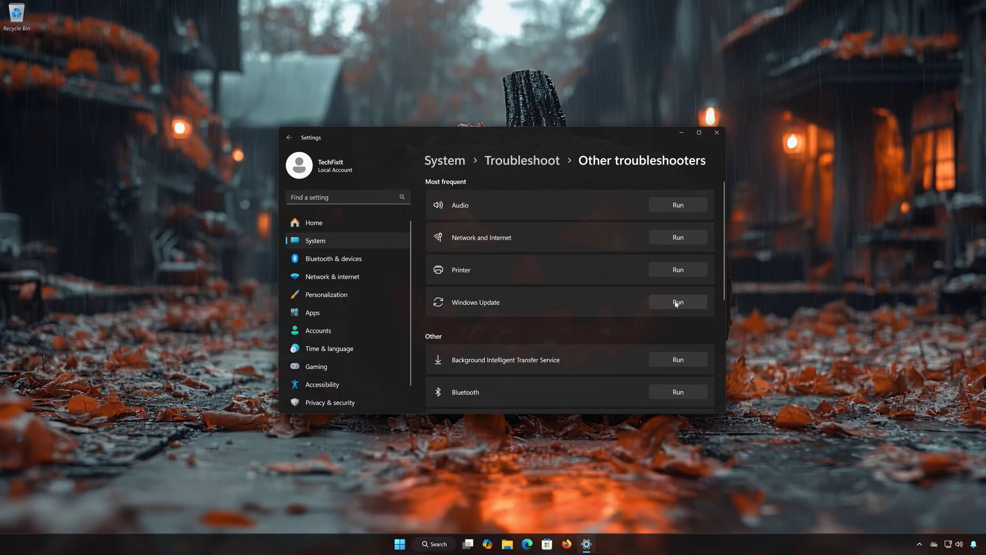
# Run the Windows Update troubleshooter for updates that can't download, install or uninstall, and confirm Yes
pyautogui.click(677, 302)
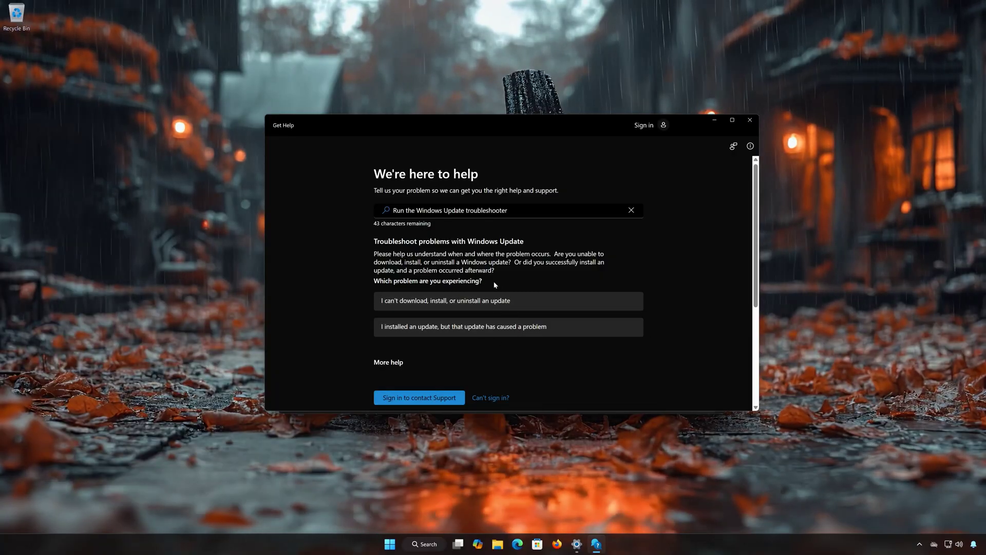
pyautogui.click(464, 301)
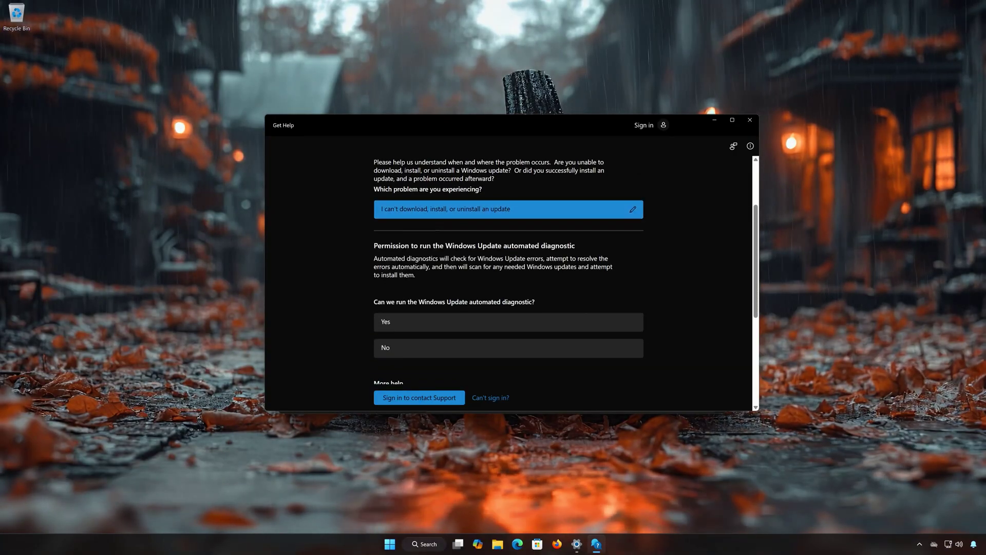
pyautogui.click(425, 324)
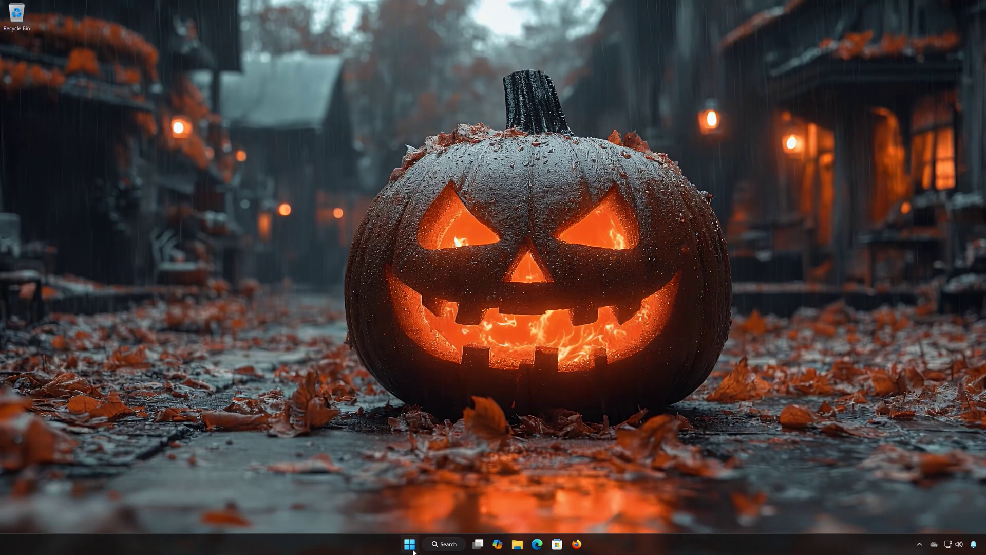
# Open an administrator Command Prompt and run DISM /Online /Cleanup-Image /RestoreHealth
pyautogui.click(411, 546)
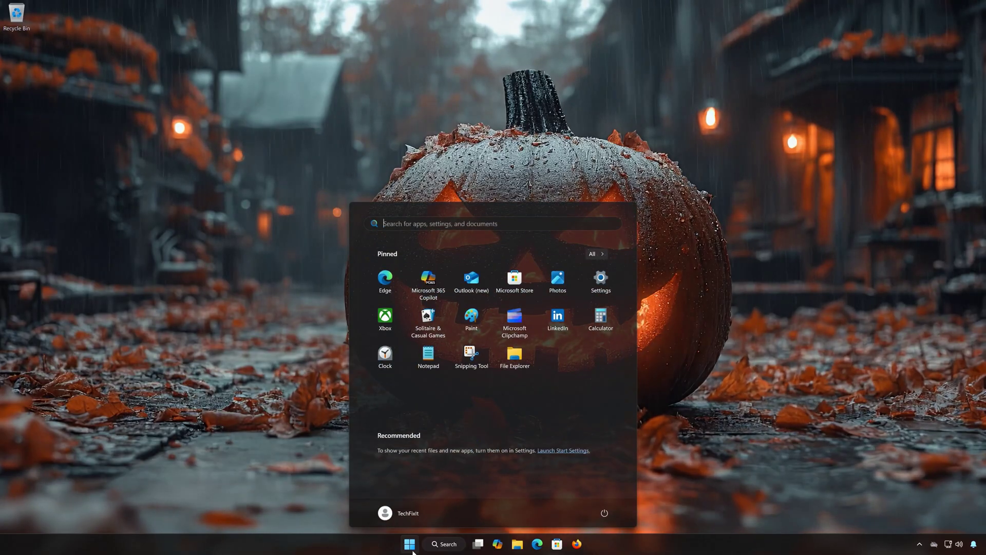
pyautogui.write('cmd')
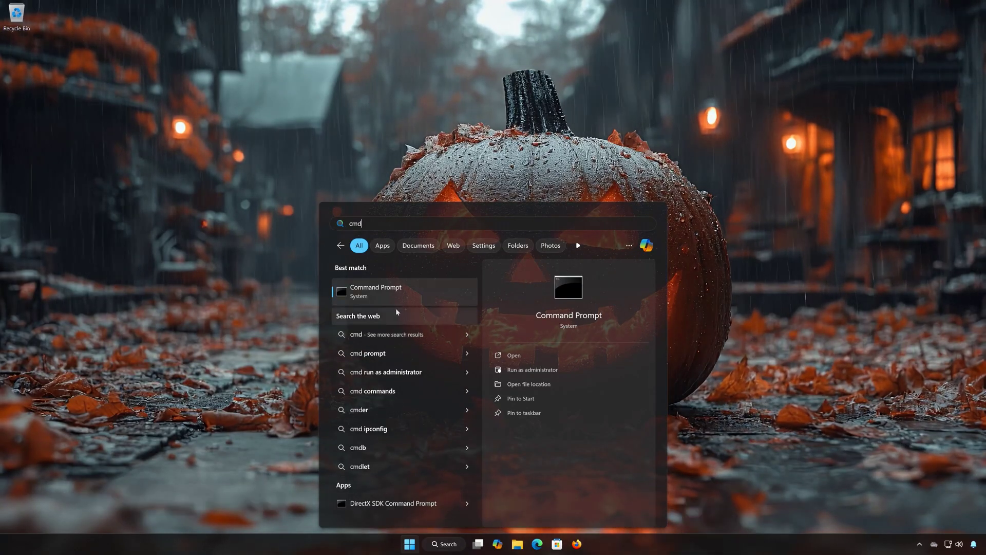
pyautogui.rightClick(401, 297)
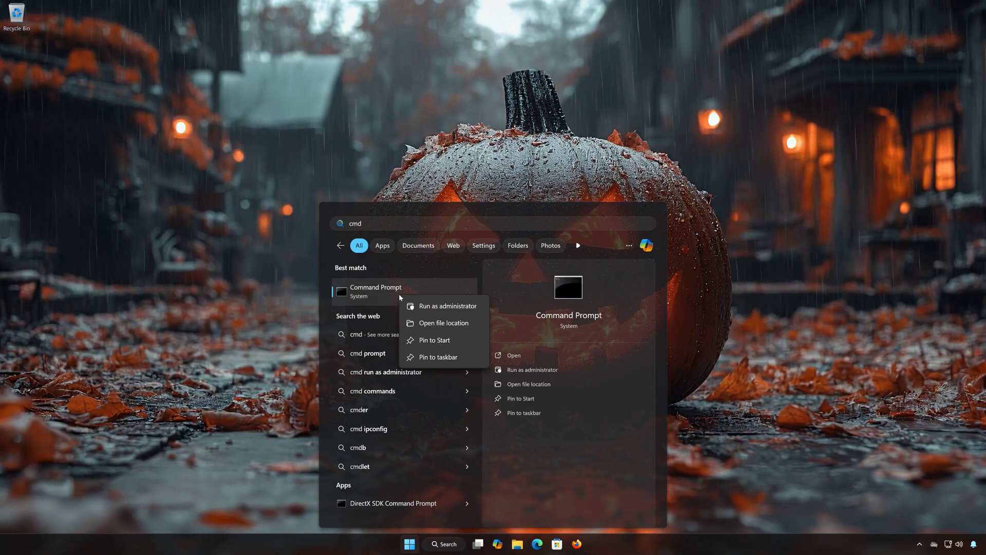
pyautogui.click(453, 307)
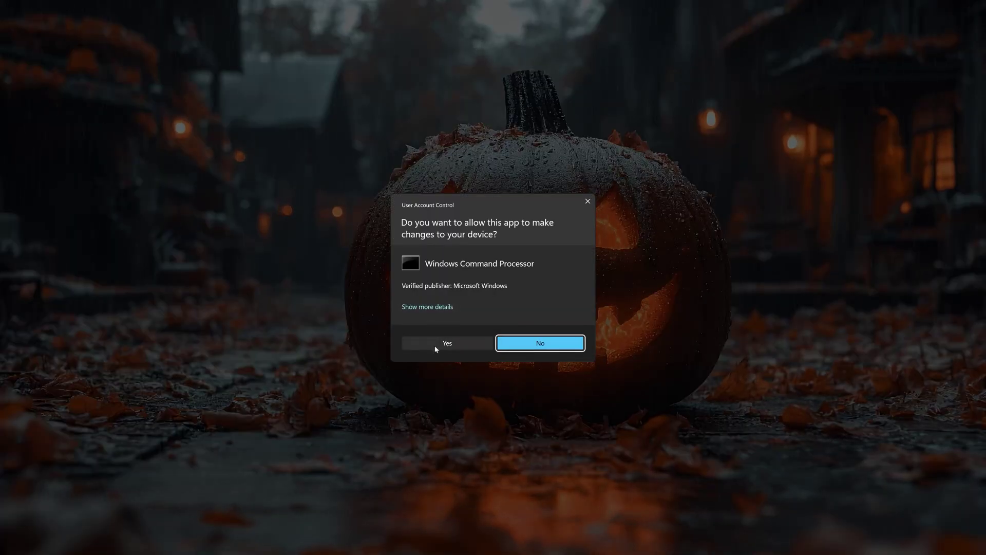
pyautogui.click(438, 347)
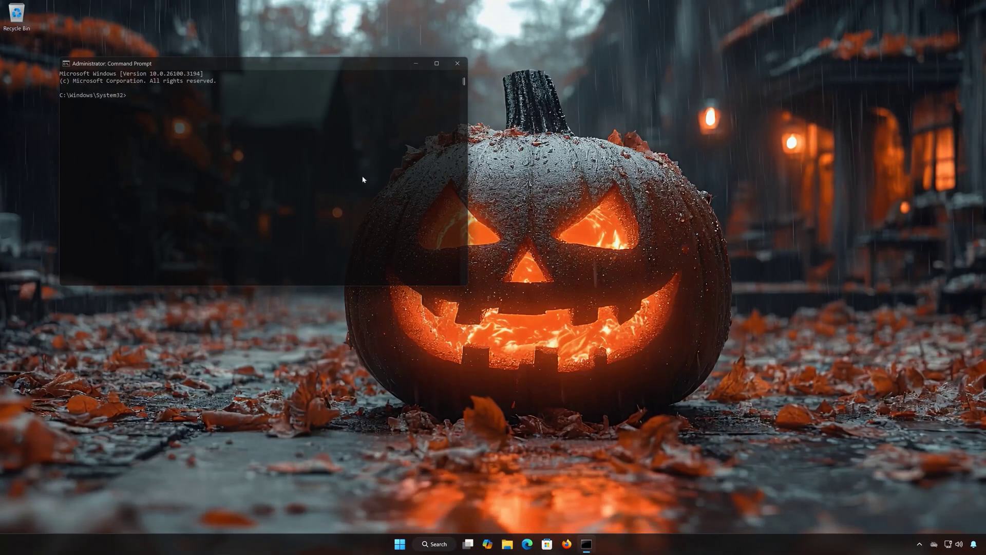
pyautogui.moveTo(340, 67); pyautogui.dragTo(529, 135)
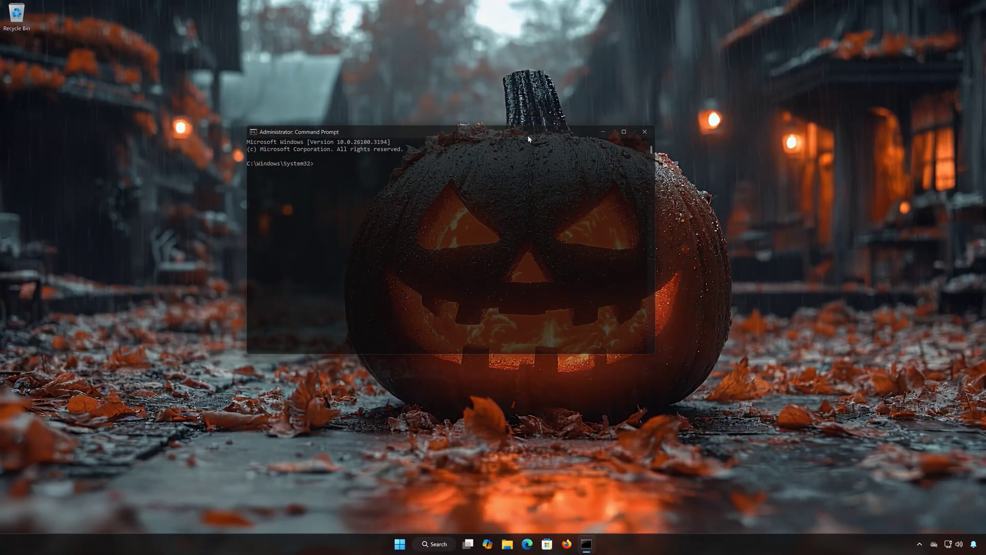
pyautogui.write('DISM')
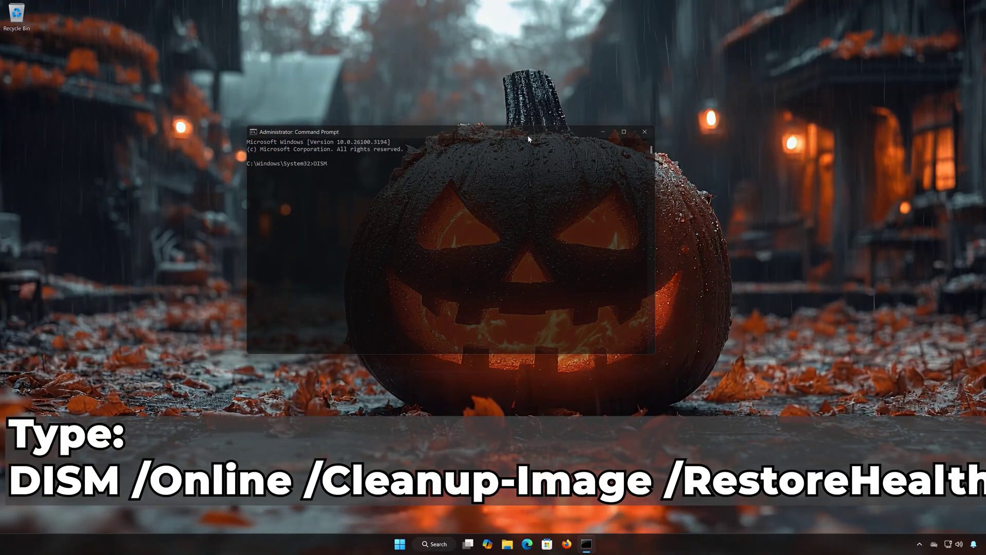
pyautogui.write(' /Onlin')
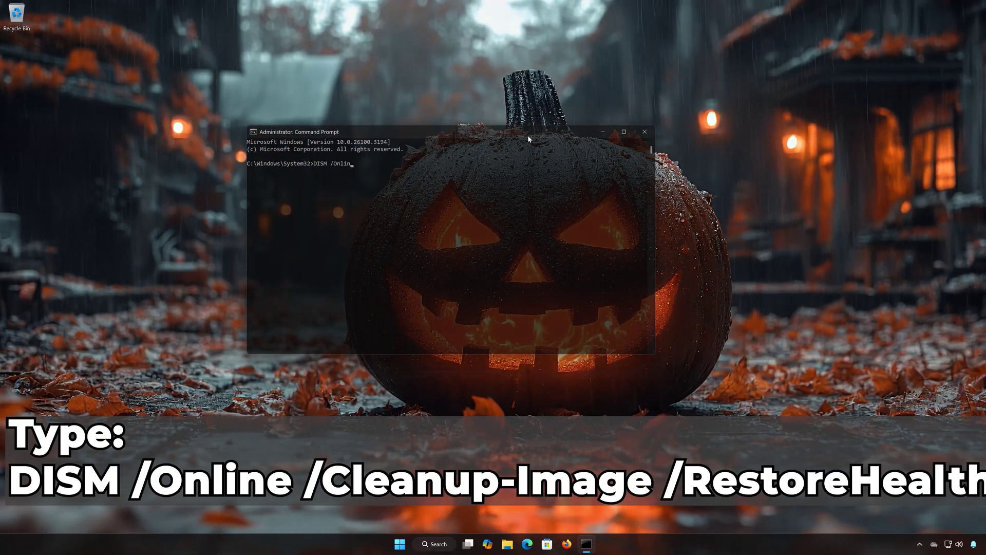
pyautogui.write('e /Cleanup')
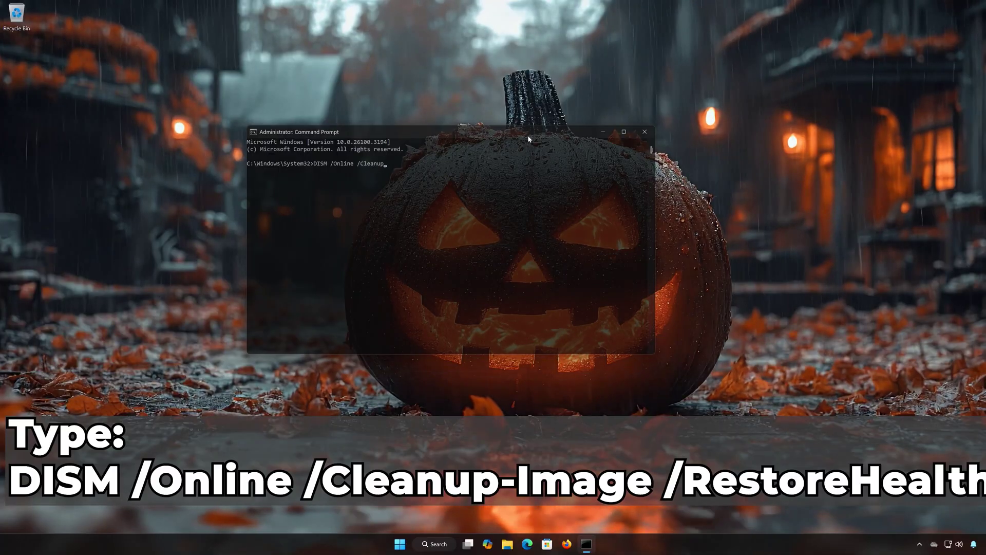
pyautogui.write('-Image')
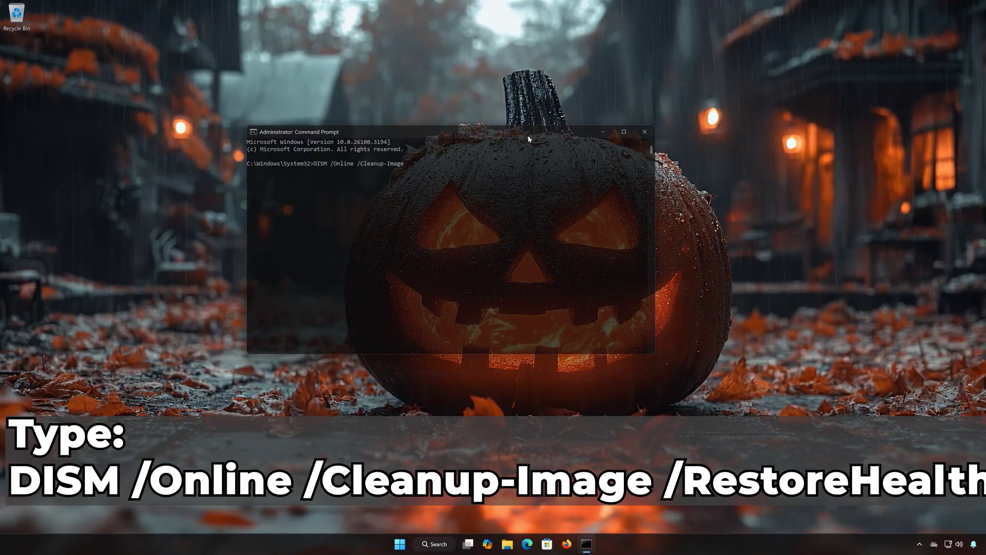
pyautogui.write(' /Restor')
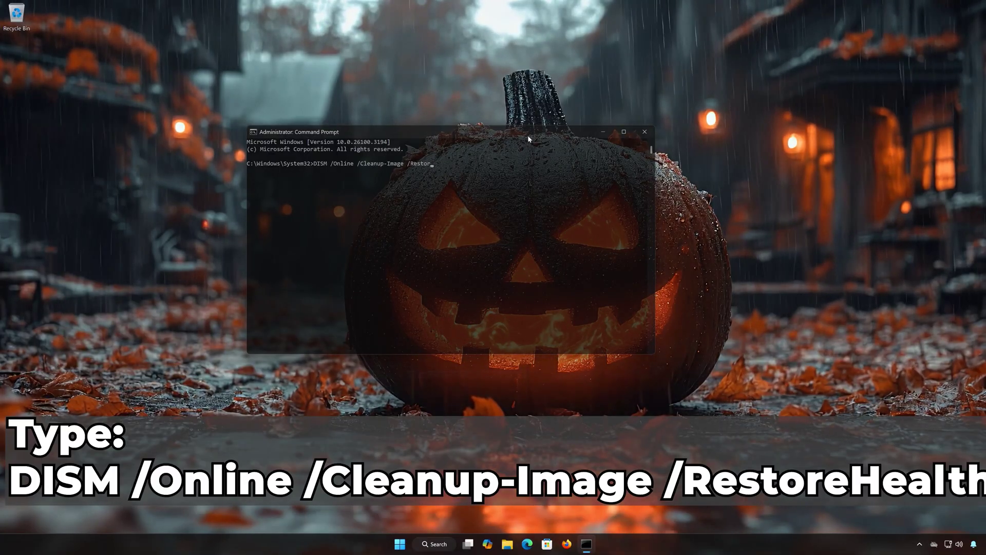
pyautogui.write('eHealth')
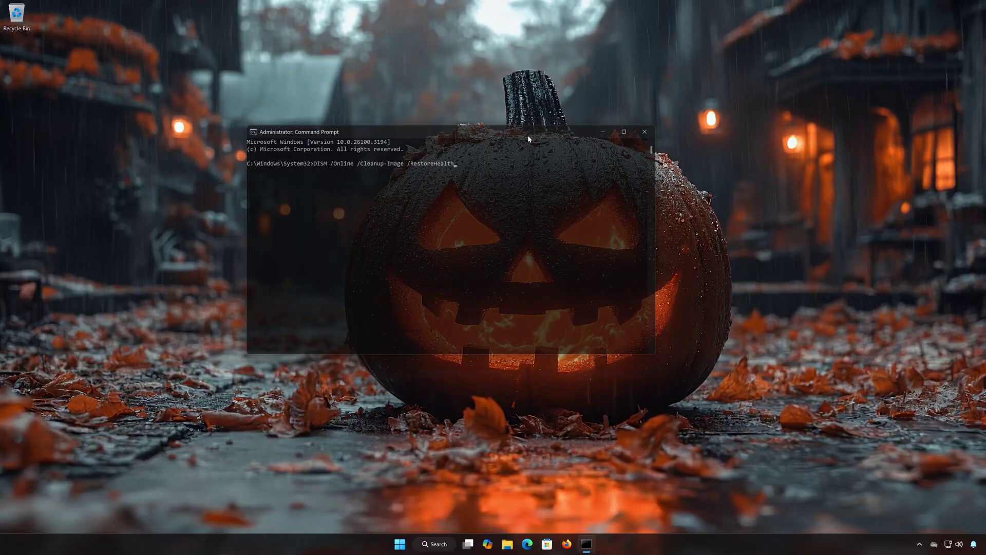
pyautogui.press('Return')
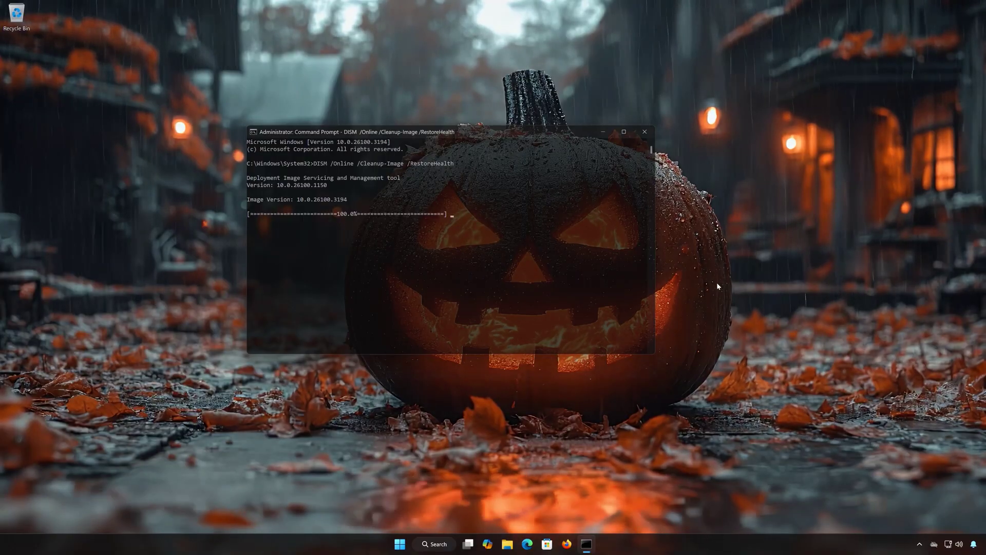
# Close the finished DISM window and open a new administrator Command Prompt
pyautogui.click(643, 133)
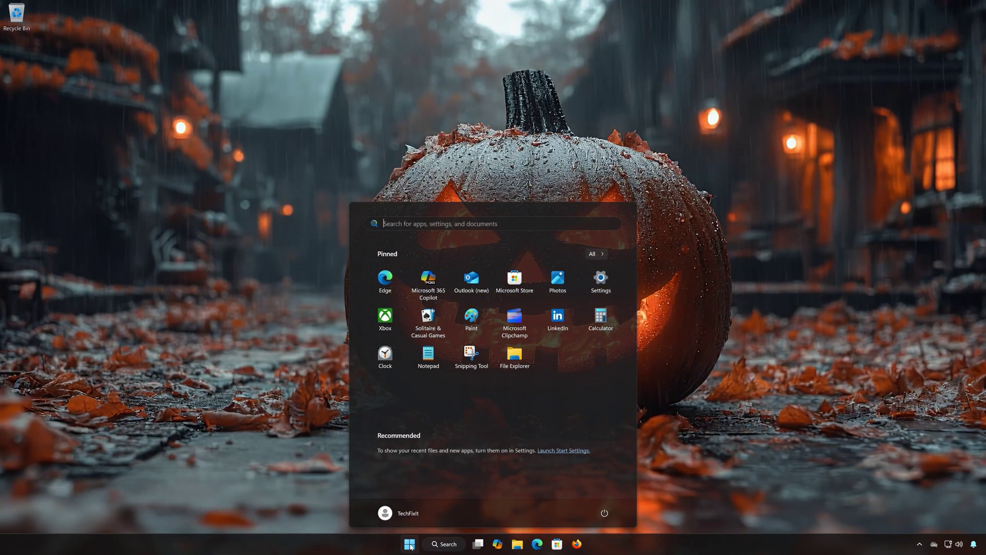
pyautogui.write('cmd')
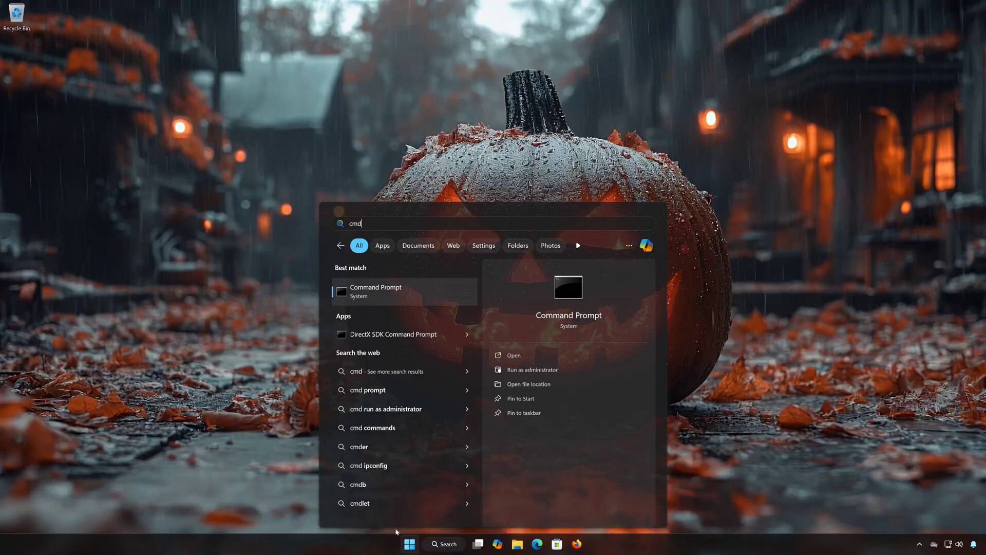
pyautogui.rightClick(407, 300)
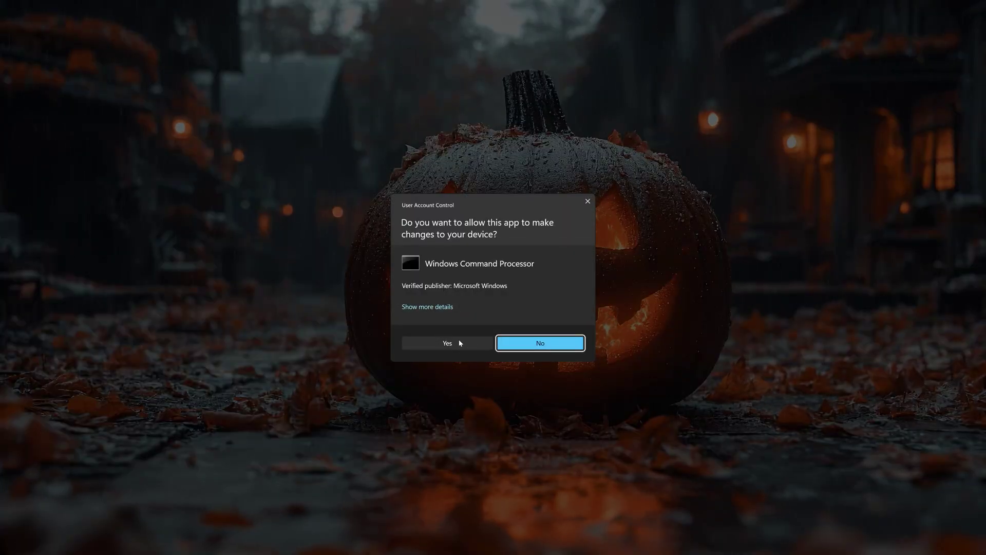
pyautogui.click(448, 343)
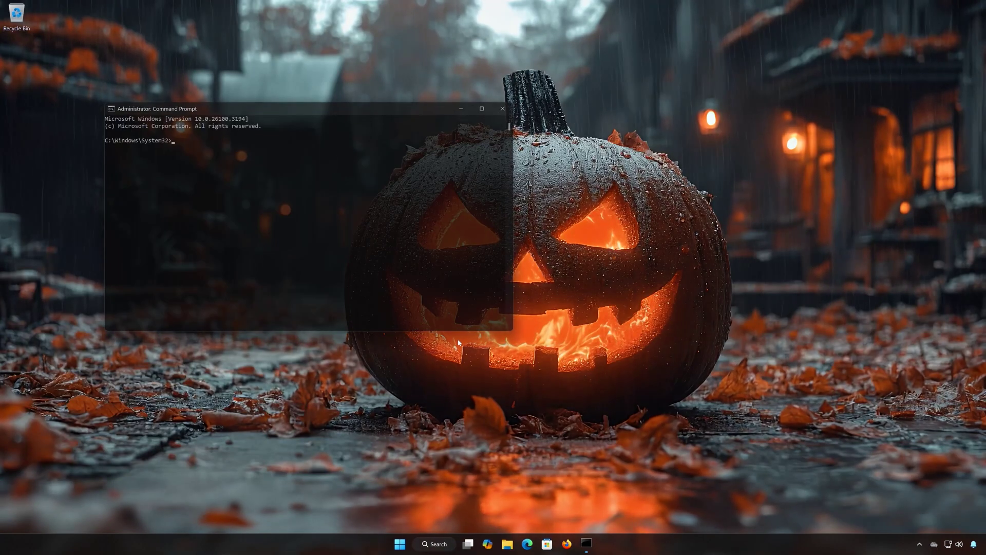
pyautogui.moveTo(346, 109); pyautogui.dragTo(511, 140)
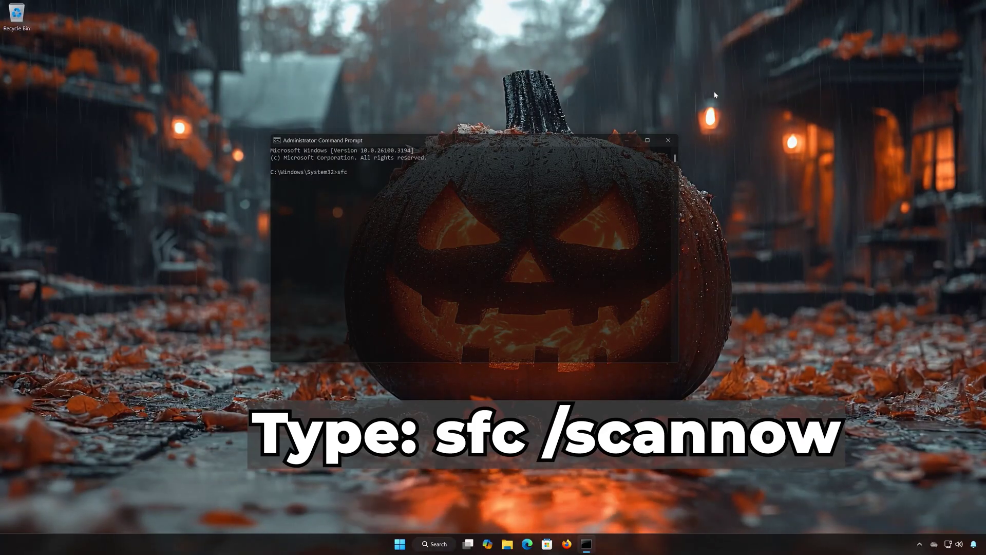
# Run sfc /scannow and, once it finishes repairing files, exit the prompt
pyautogui.write('sfc /scannow')
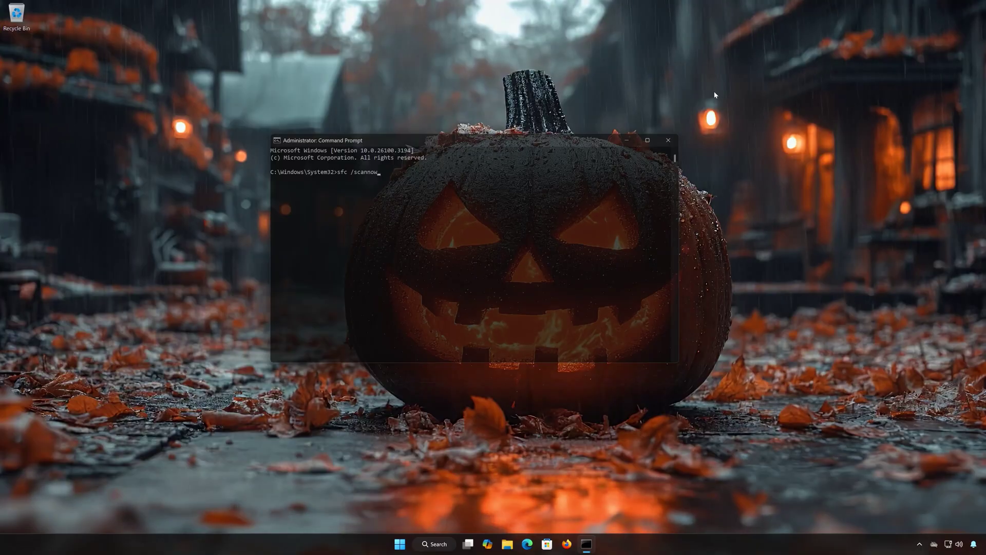
pyautogui.press('Return')
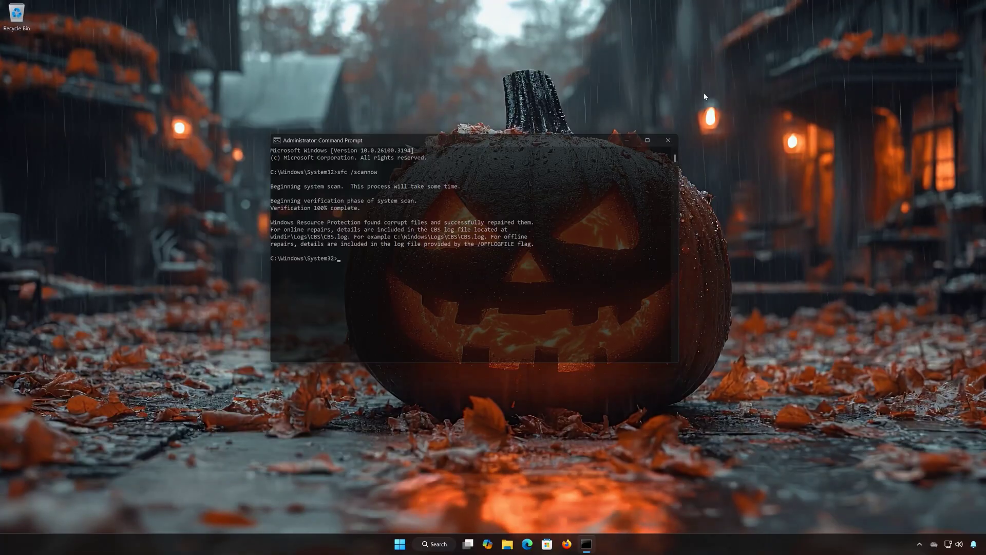
pyautogui.write('exit')
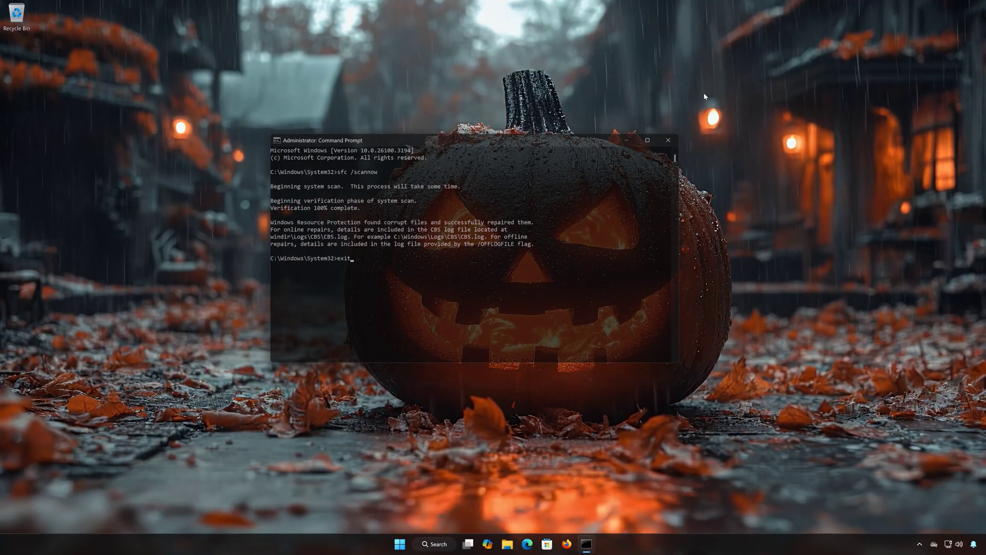
pyautogui.press('Return')
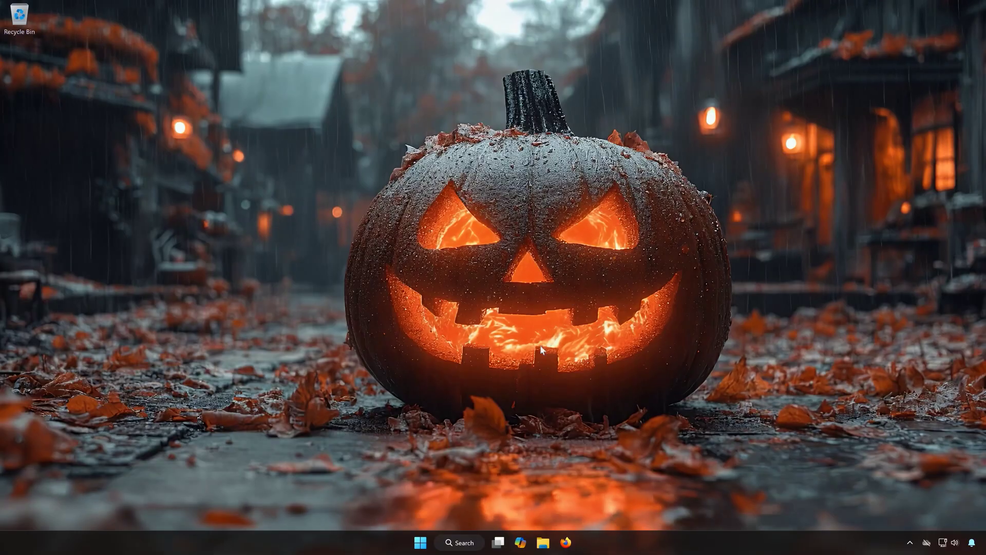
# Open Command Prompt as administrator from a Start search for cmd
pyautogui.click(417, 546)
pyautogui.write('cmd')
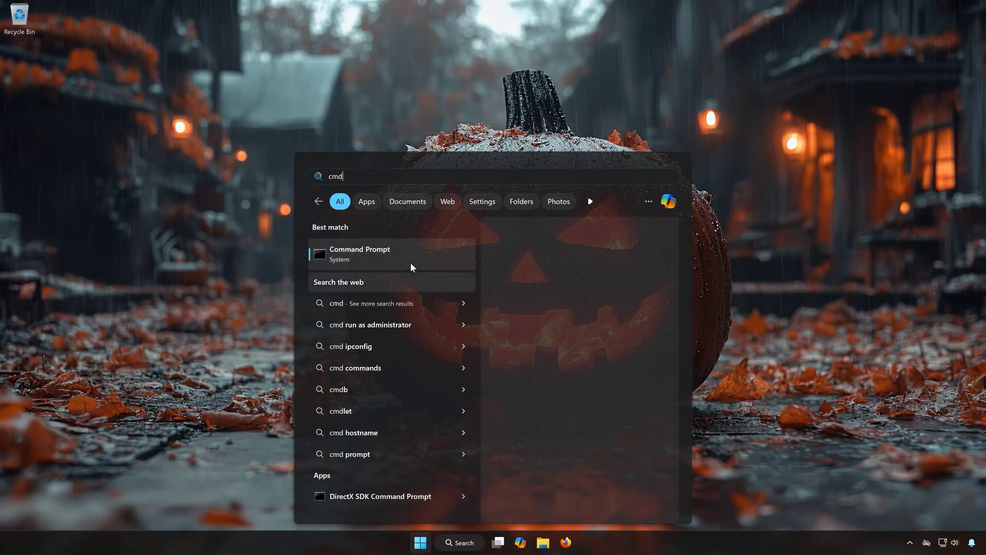
pyautogui.rightClick(412, 248)
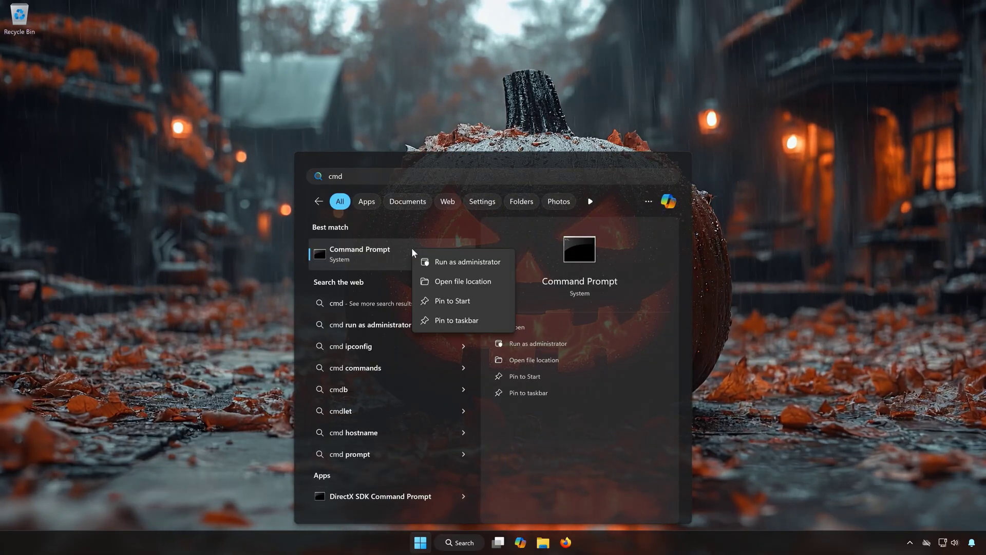
pyautogui.click(474, 261)
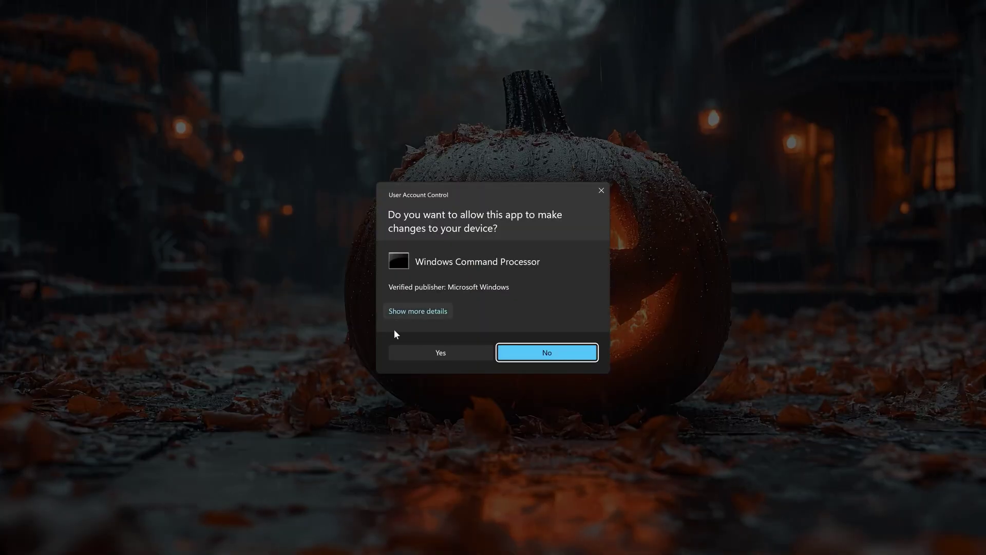
pyautogui.click(457, 348)
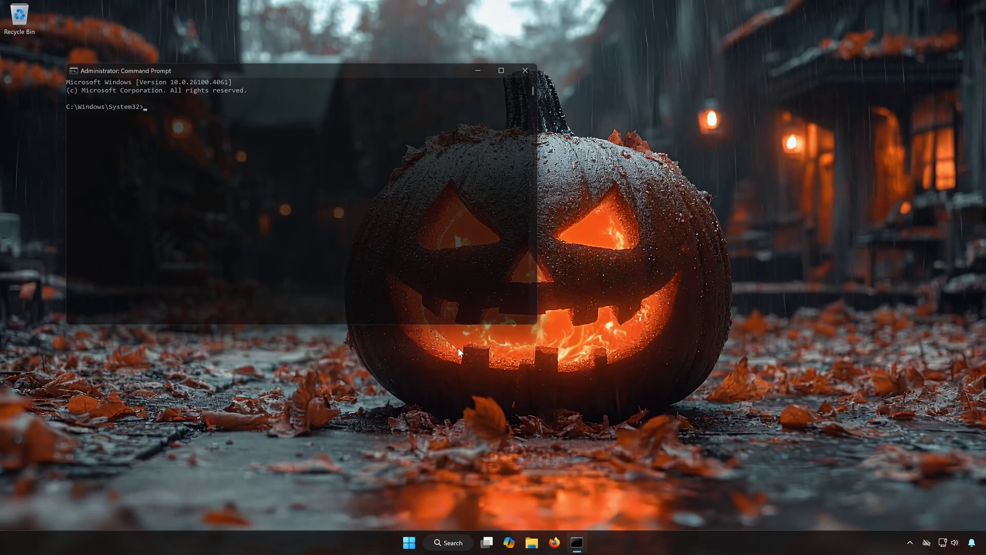
pyautogui.moveTo(341, 72); pyautogui.dragTo(515, 133)
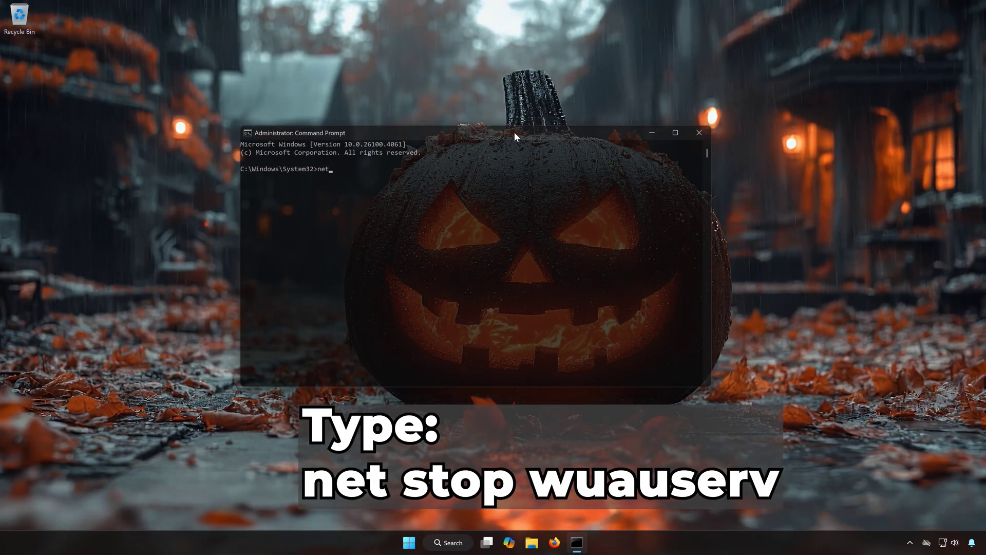
# Run net stop for wuauserv, bits and msiserver
pyautogui.write('net stop ')
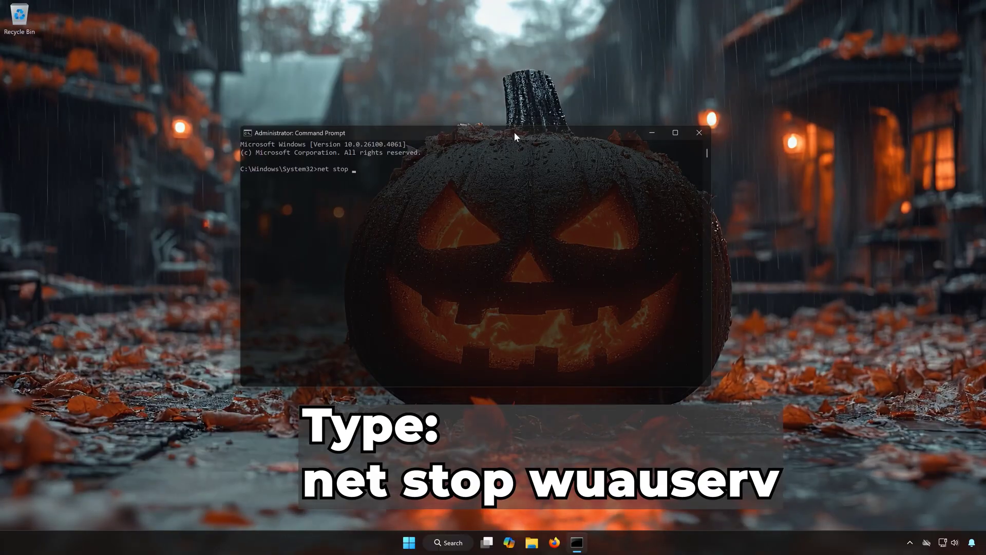
pyautogui.write('wuau')
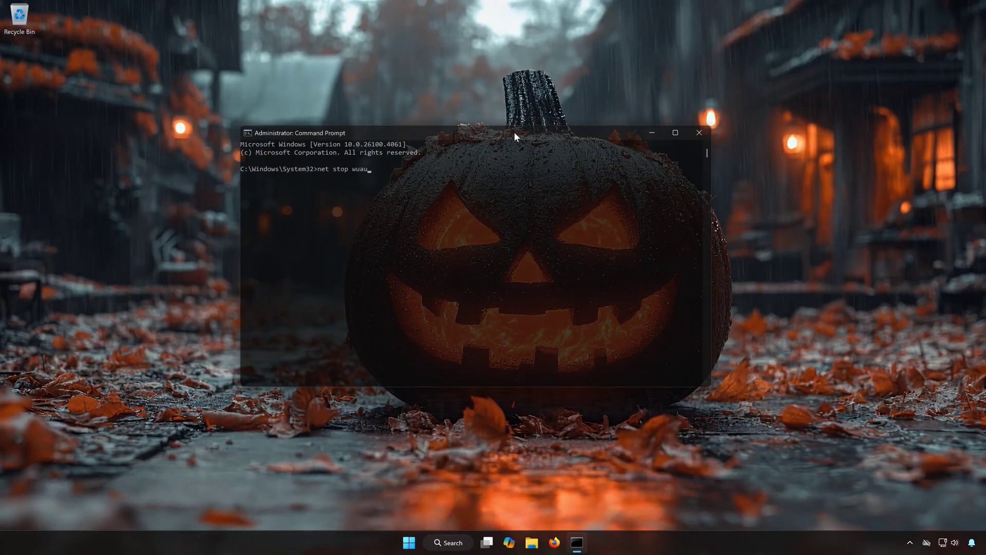
pyautogui.write('serv')
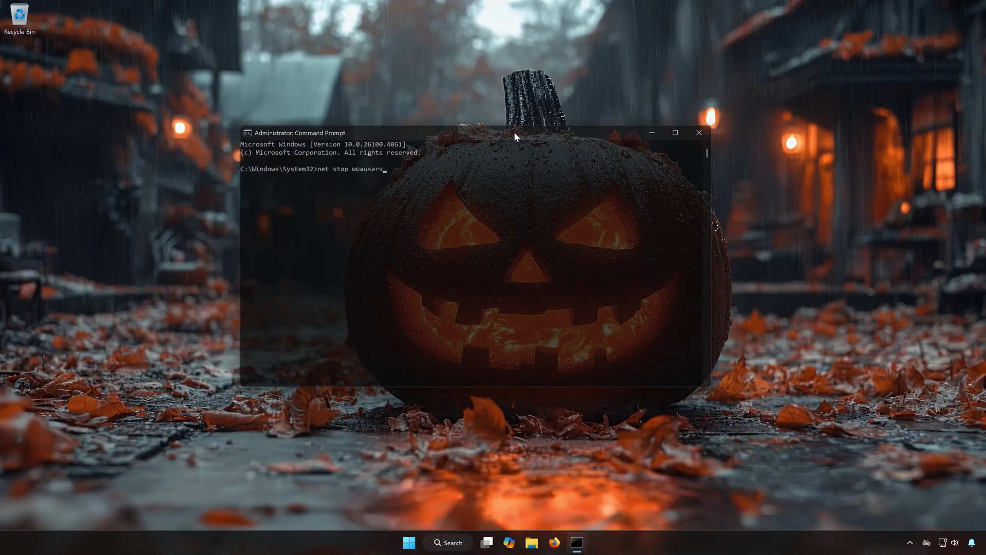
pyautogui.press('Return')
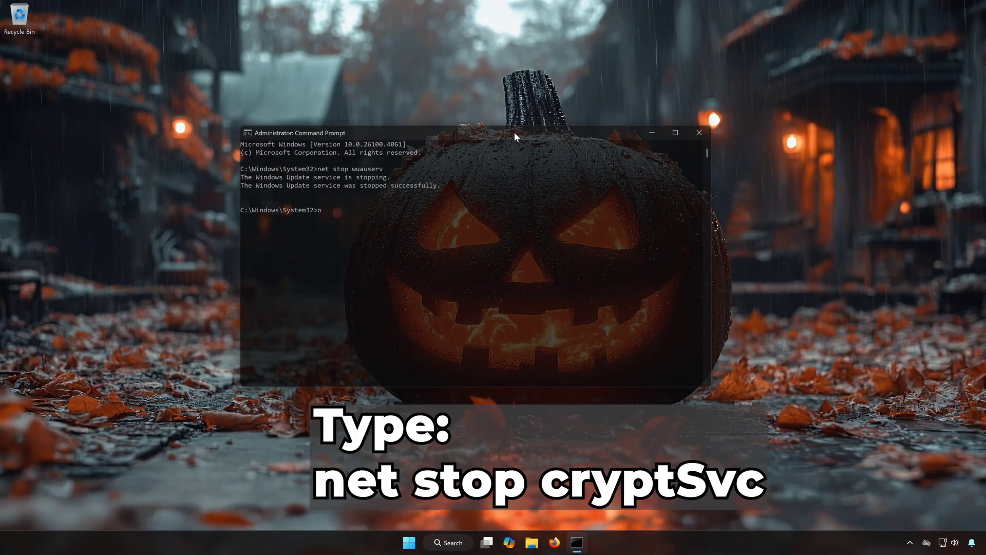
pyautogui.write('net st')
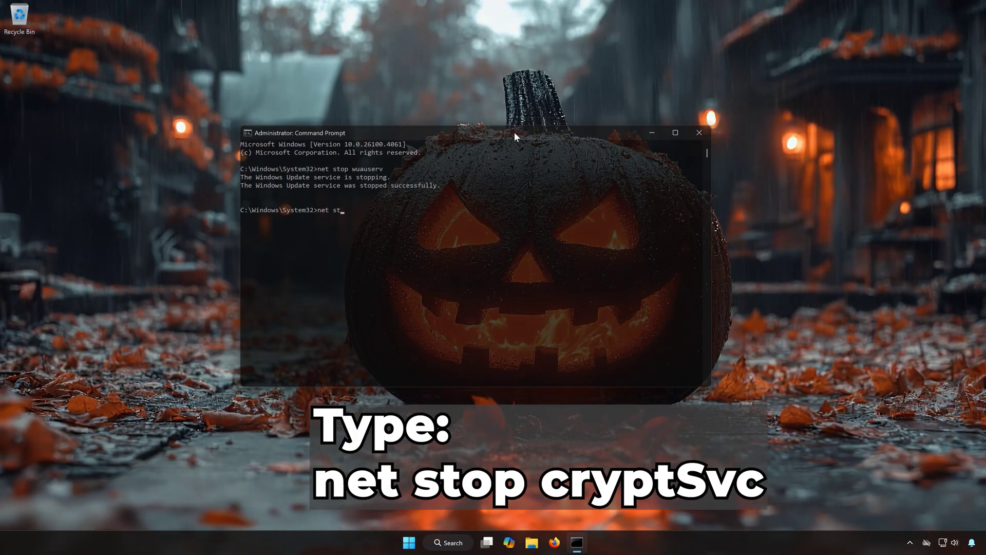
pyautogui.write('op bits')
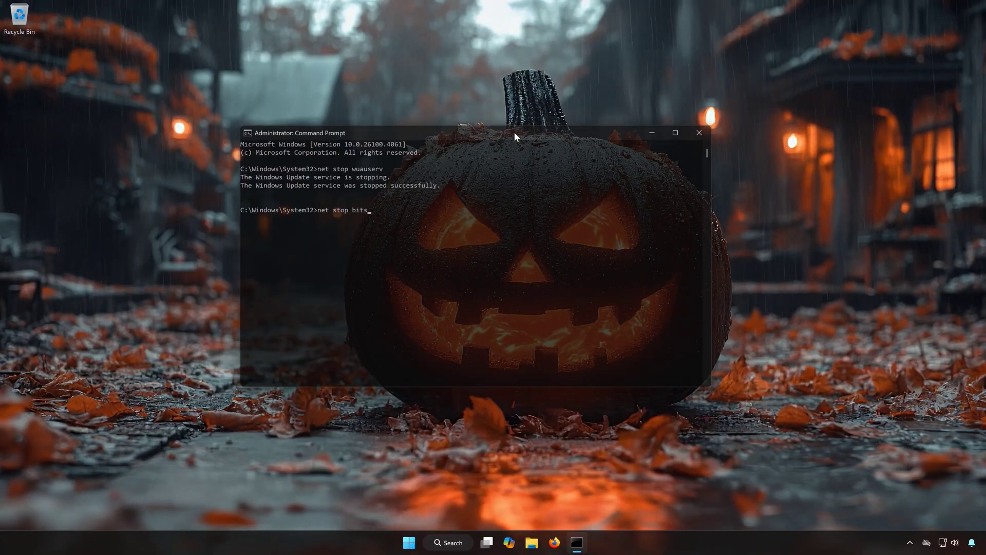
pyautogui.press('Return')
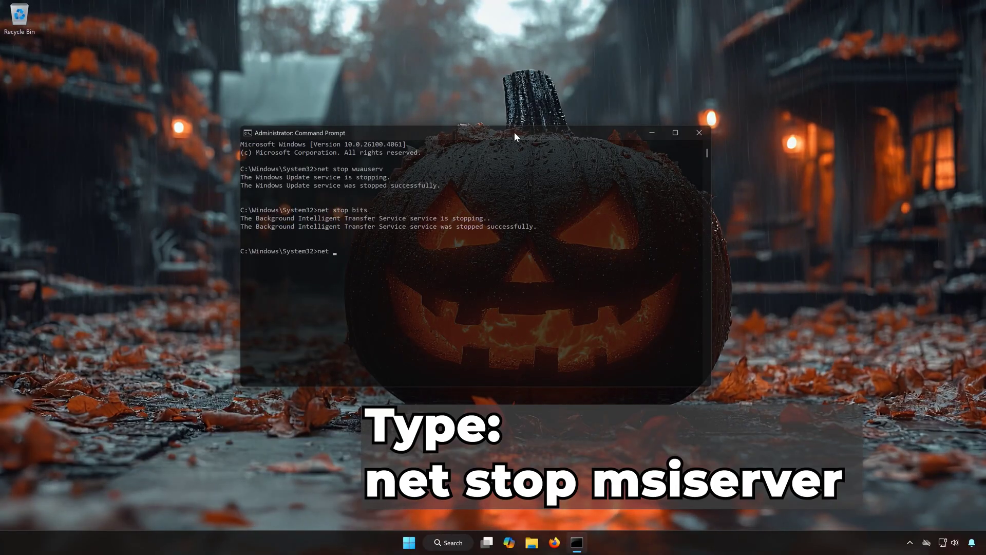
pyautogui.write('net stop m')
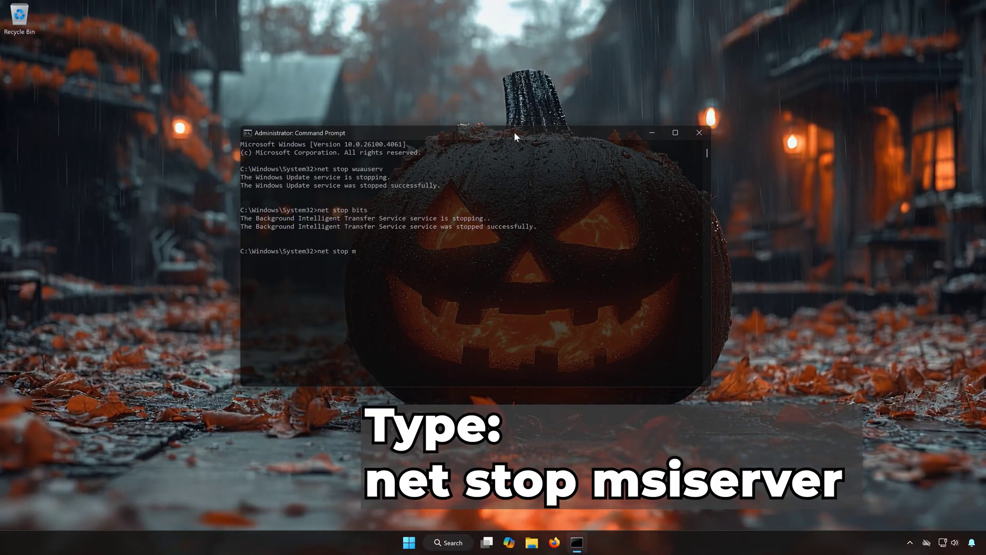
pyautogui.write('siserver')
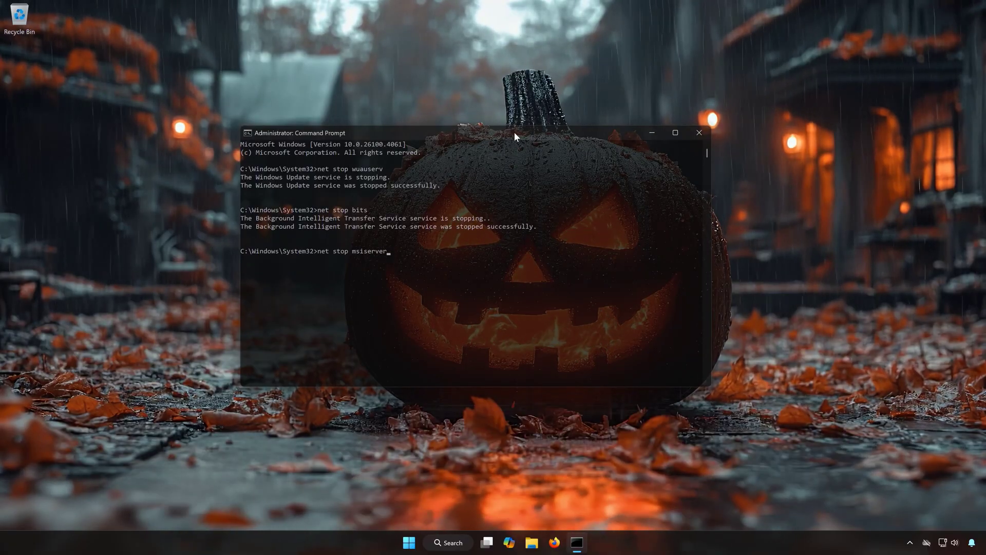
pyautogui.press('Return')
# Rename C:\Windows\SoftwareDistribution to SoftwareDistribution.old and enter the catroot2-to-catroot.old rename
pyautogui.write('ren C')
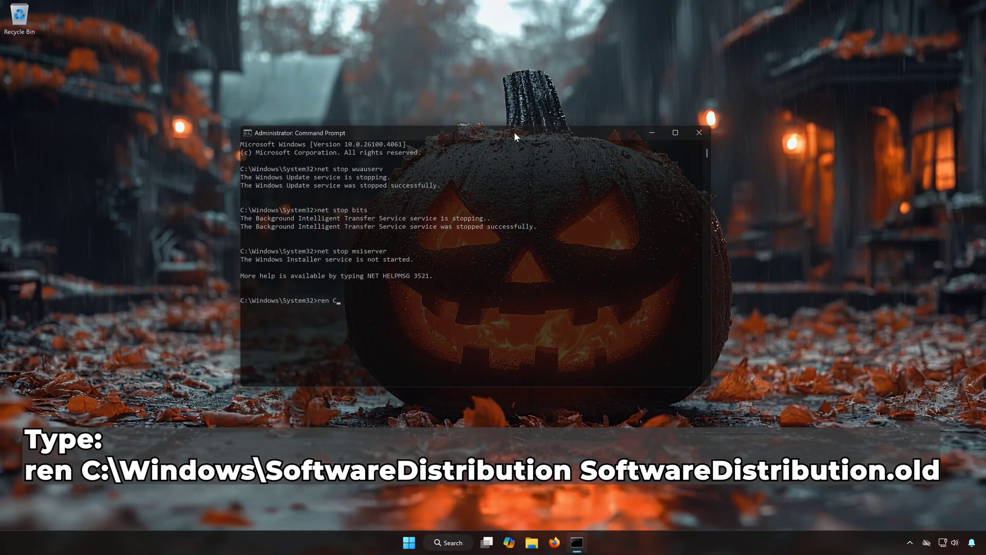
pyautogui.write(':\\Windows\\')
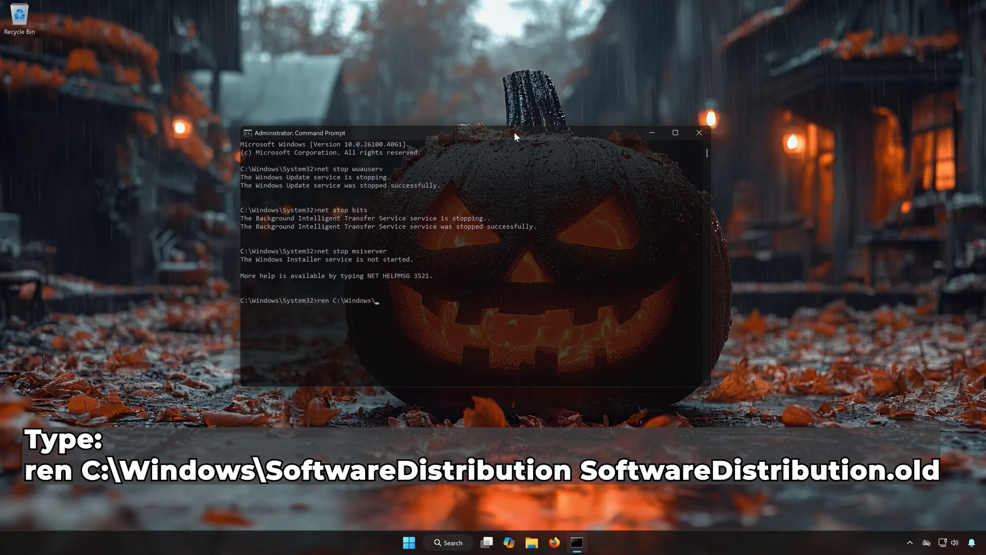
pyautogui.write('SoftwareDistribution ')
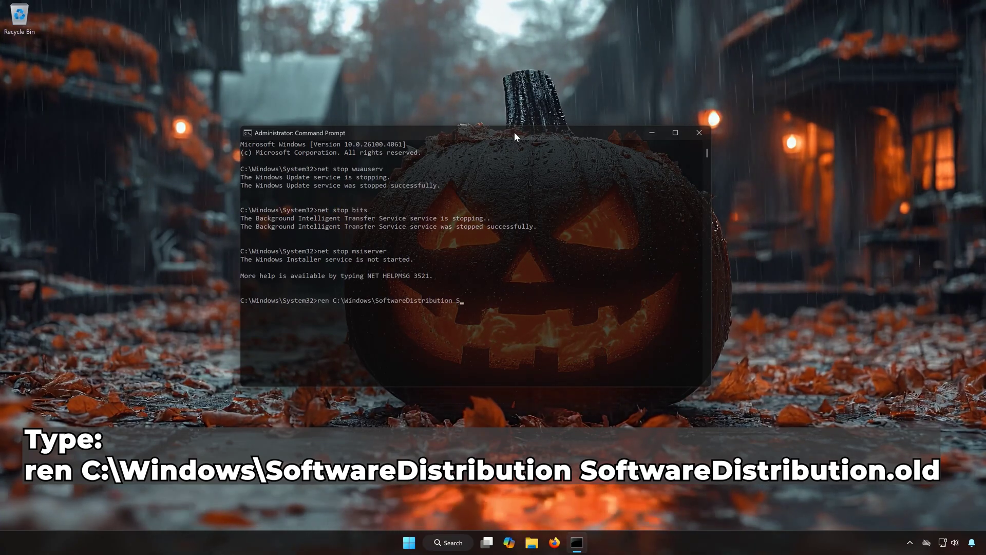
pyautogui.write('Software')
pyautogui.write('Distribution.old')
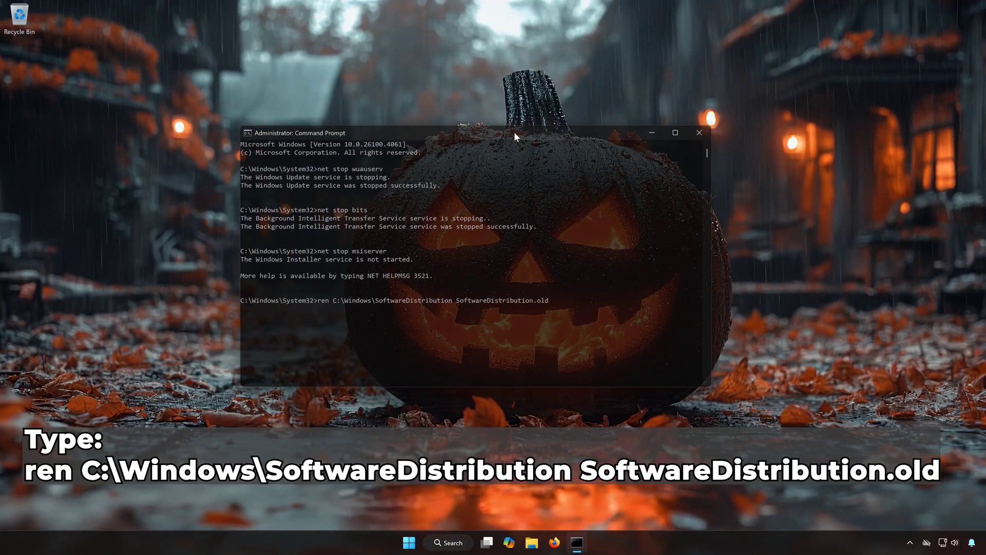
pyautogui.press('Return')
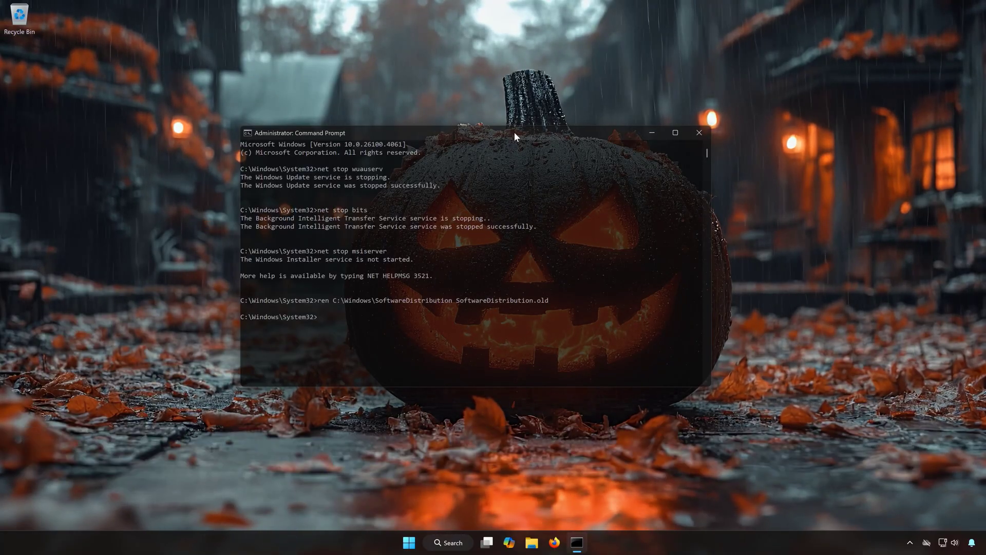
pyautogui.write('ren C:\\Windows')
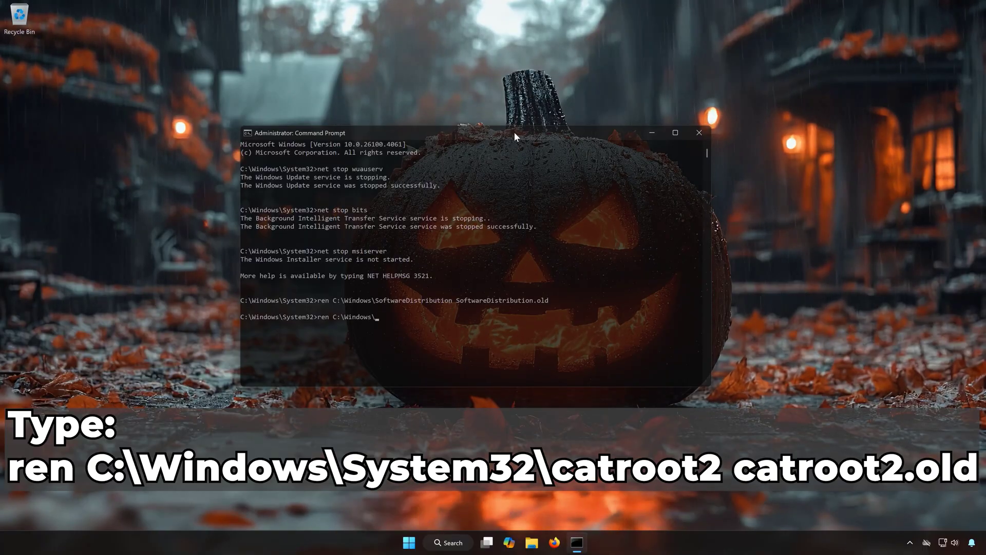
pyautogui.write('\\System32\\')
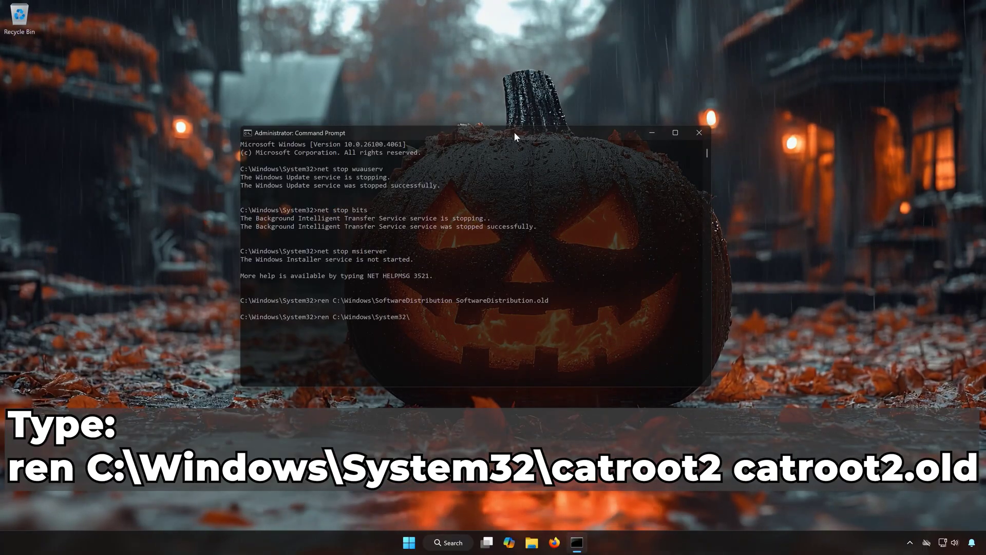
pyautogui.write('catroot2')
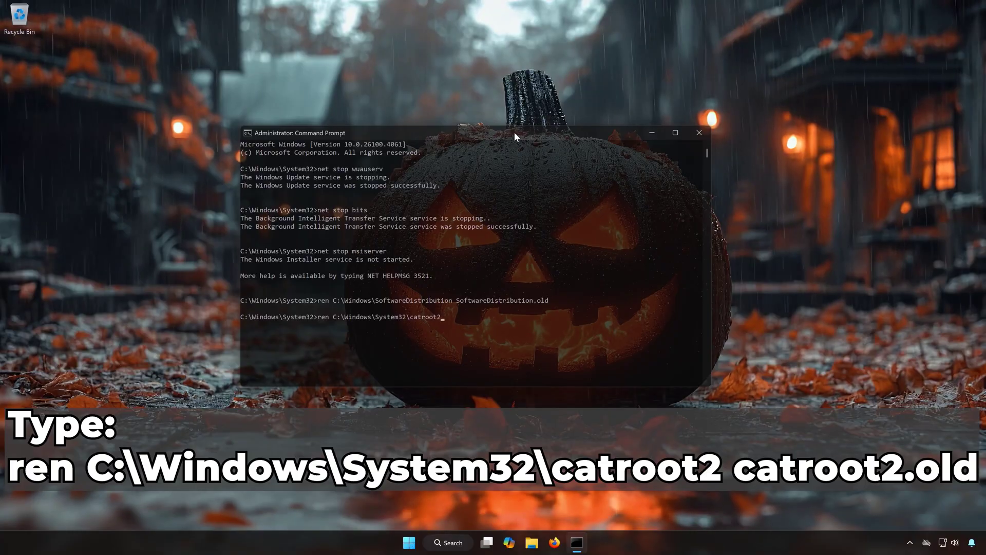
pyautogui.write(' catroot.ol')
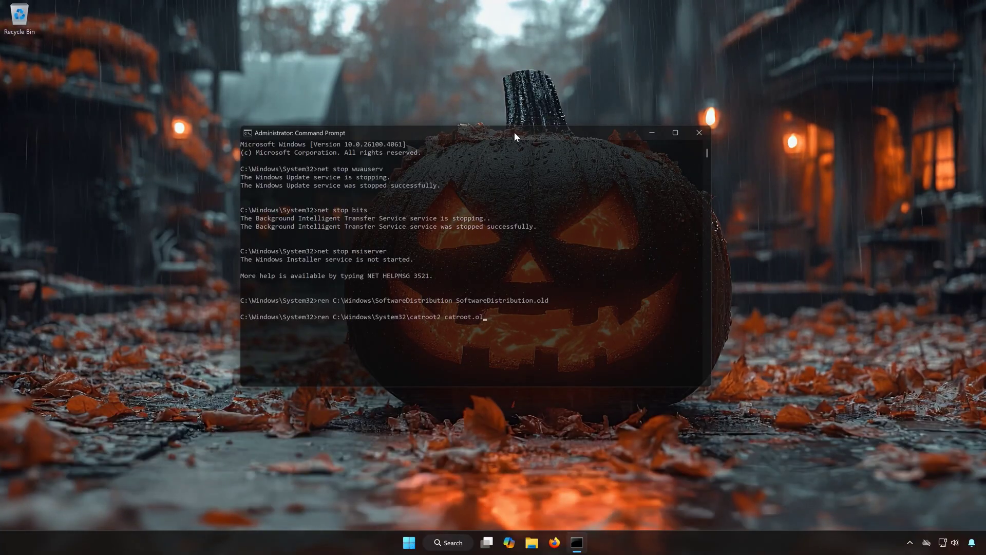
pyautogui.write('d')
# Submit the catroot2 rename (access denied), then net start wuauserv, cryptSvc, bits and msiserver
pyautogui.press('Return')
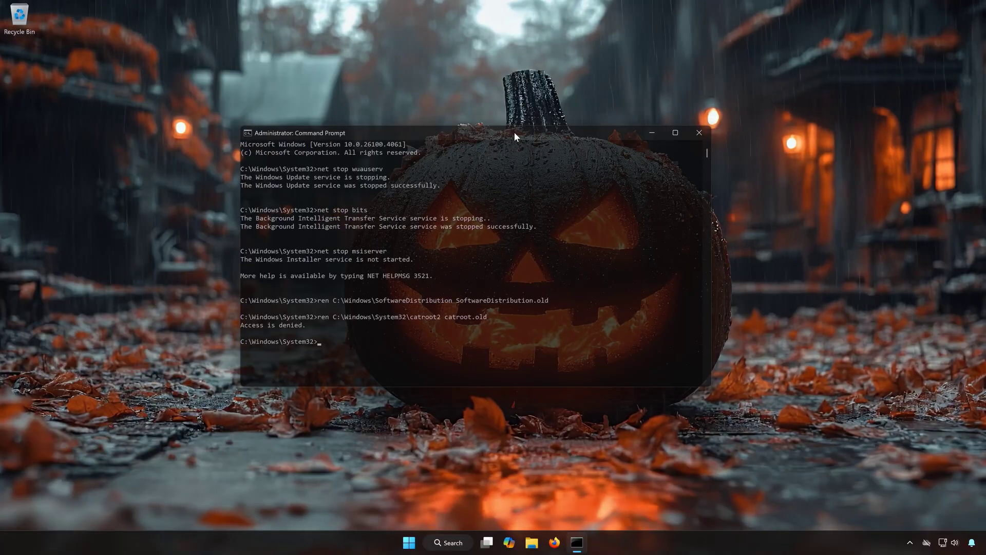
pyautogui.write('net s')
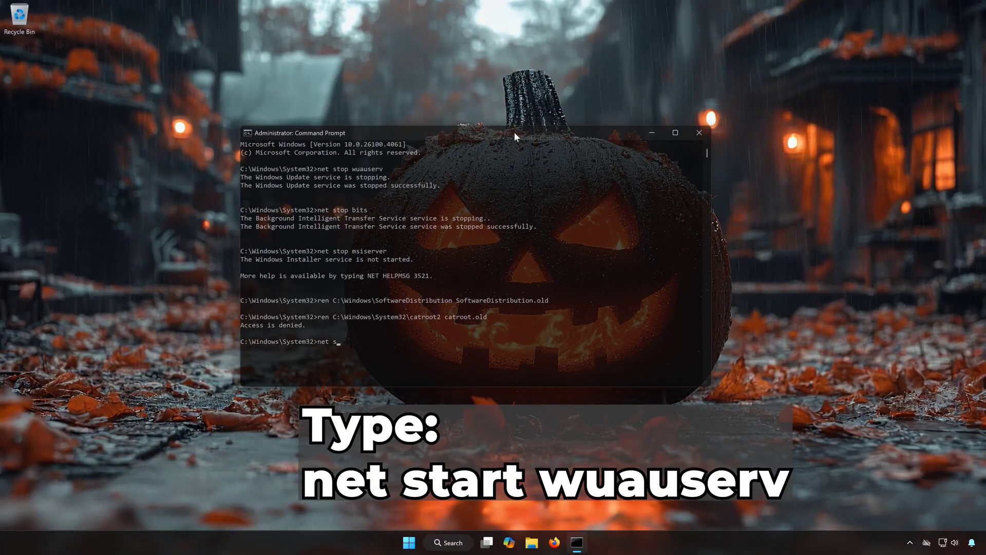
pyautogui.write('tart w')
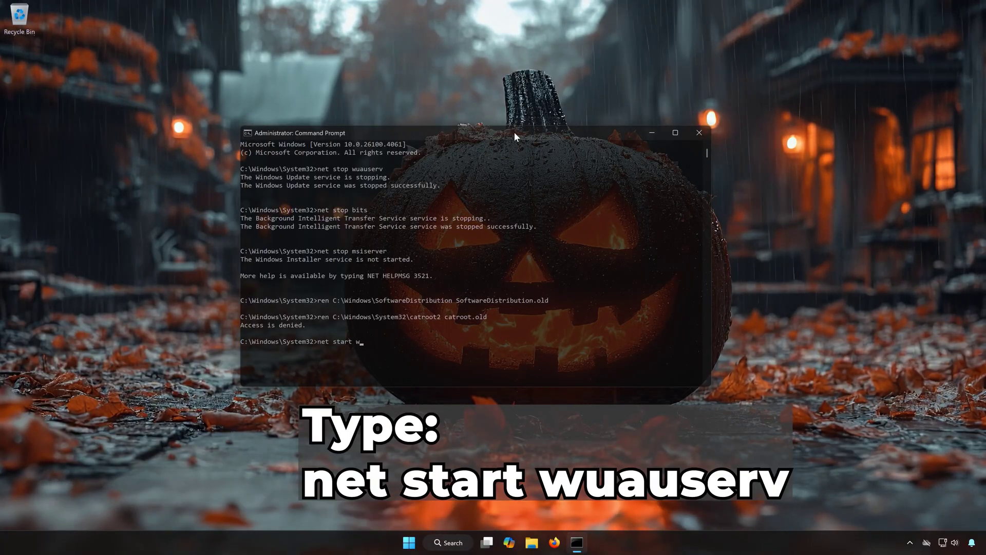
pyautogui.write('uause')
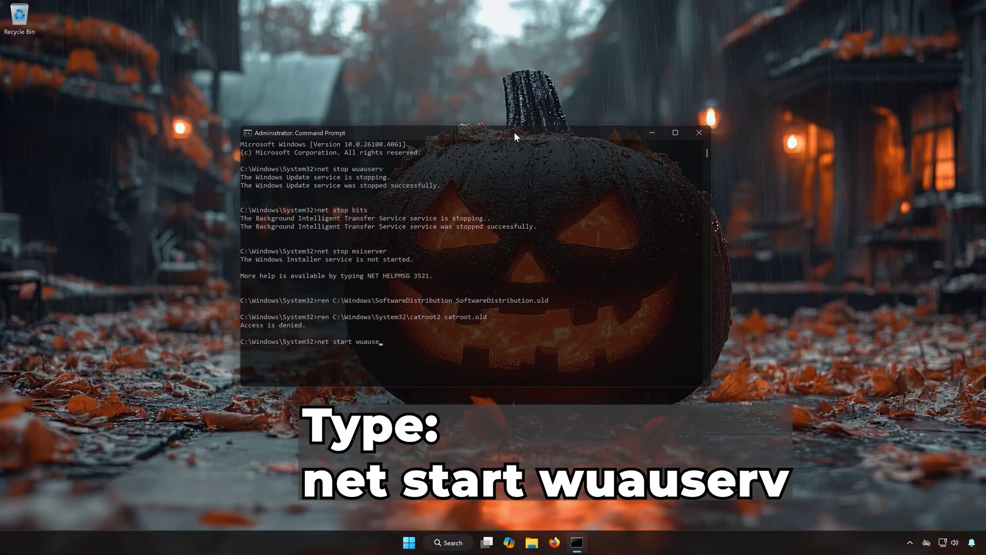
pyautogui.write('rv')
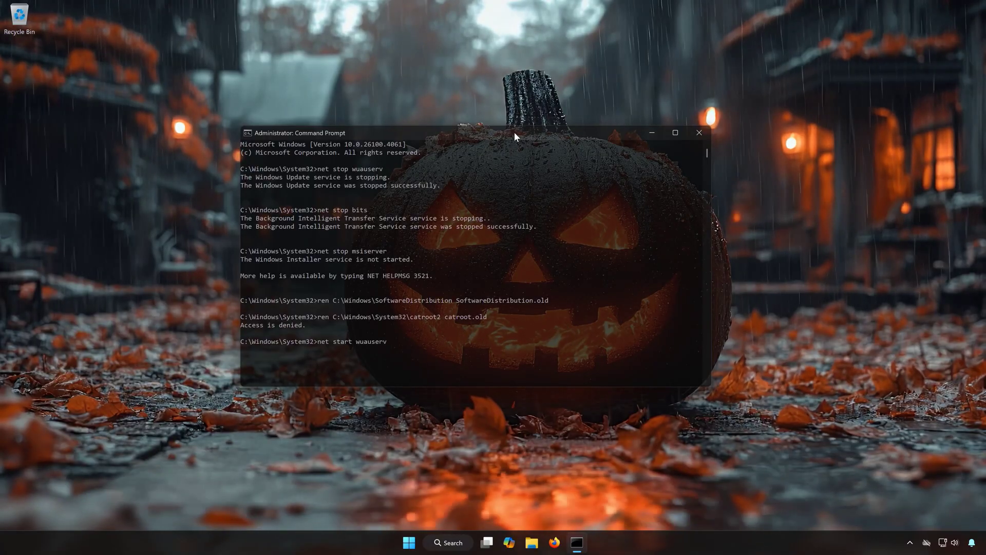
pyautogui.press('Return')
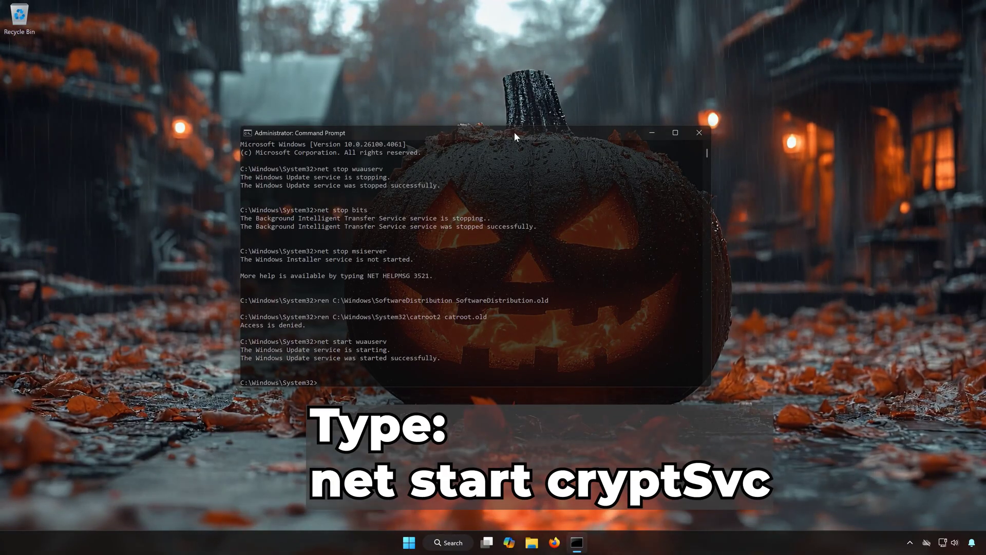
pyautogui.write('net start')
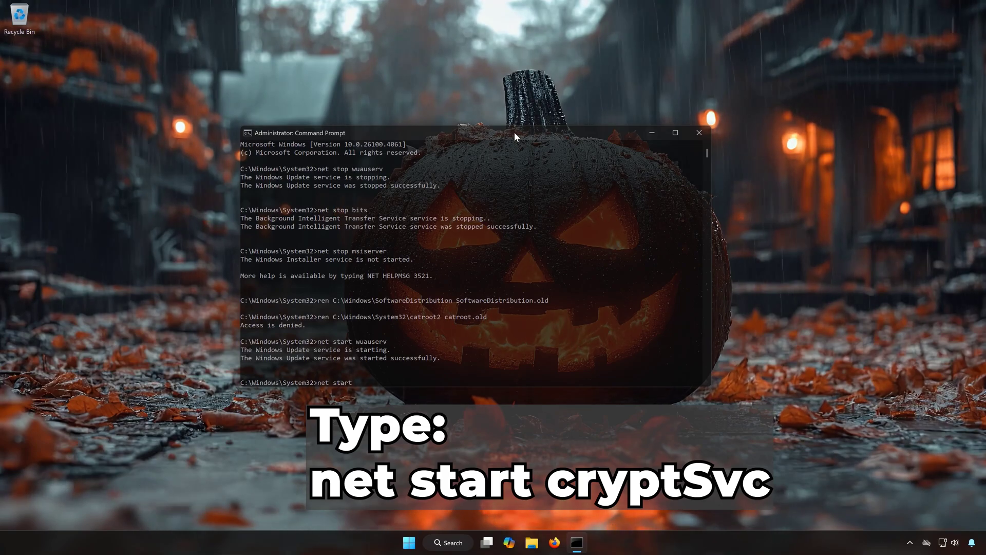
pyautogui.write(' crypt')
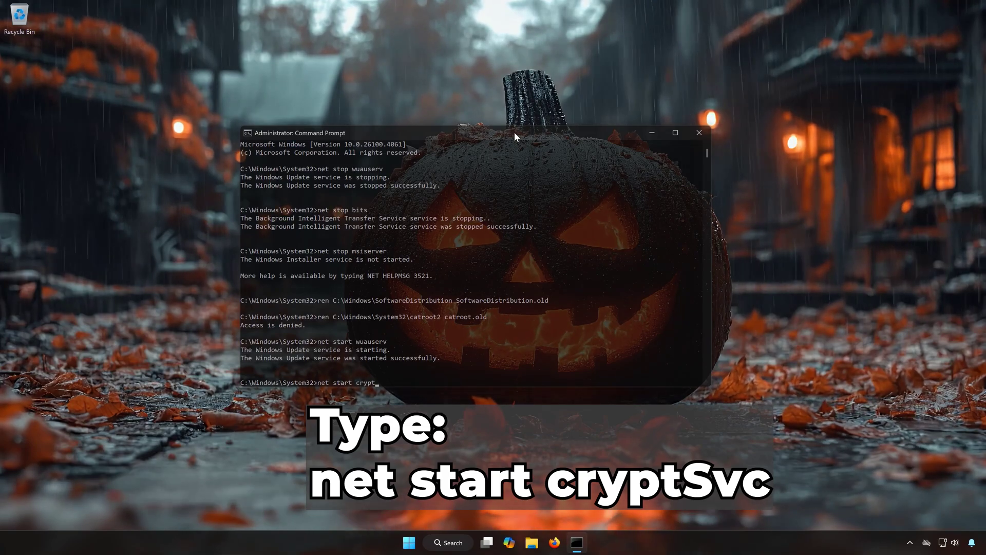
pyautogui.write('Svc')
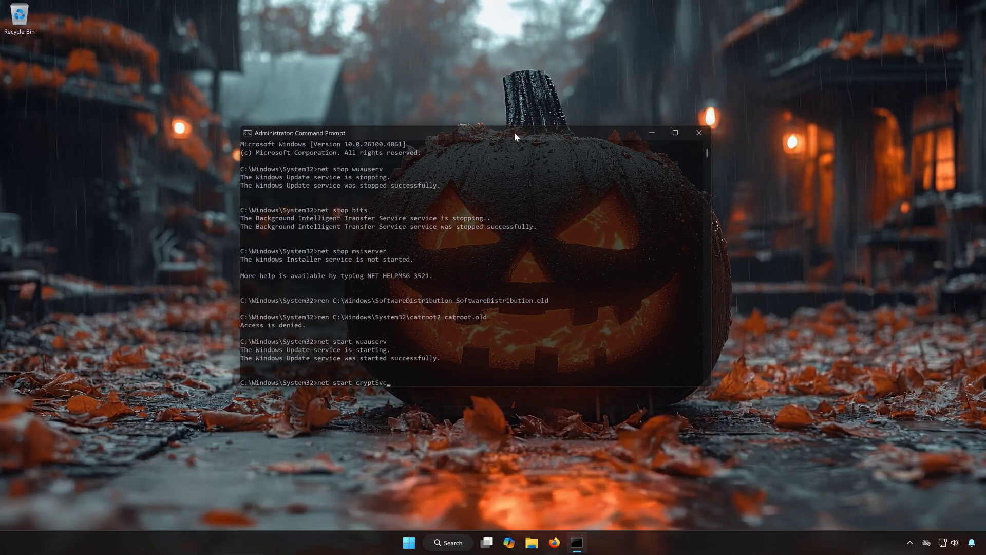
pyautogui.press('Return')
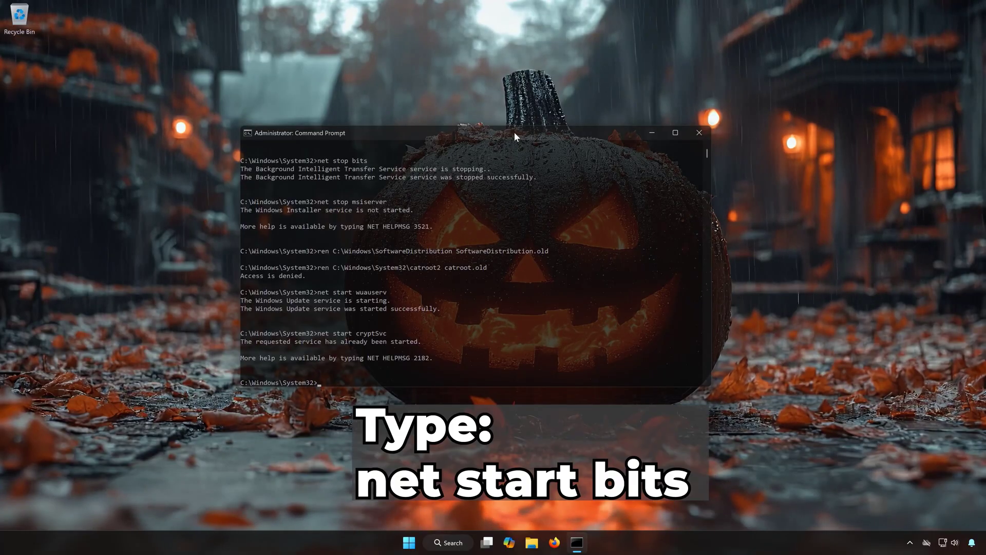
pyautogui.write('net s')
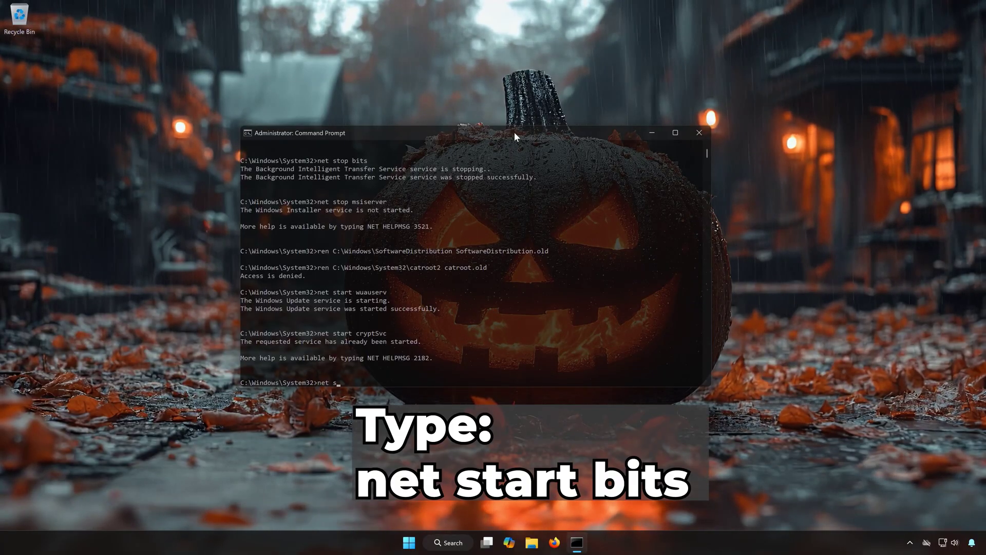
pyautogui.write('tart ')
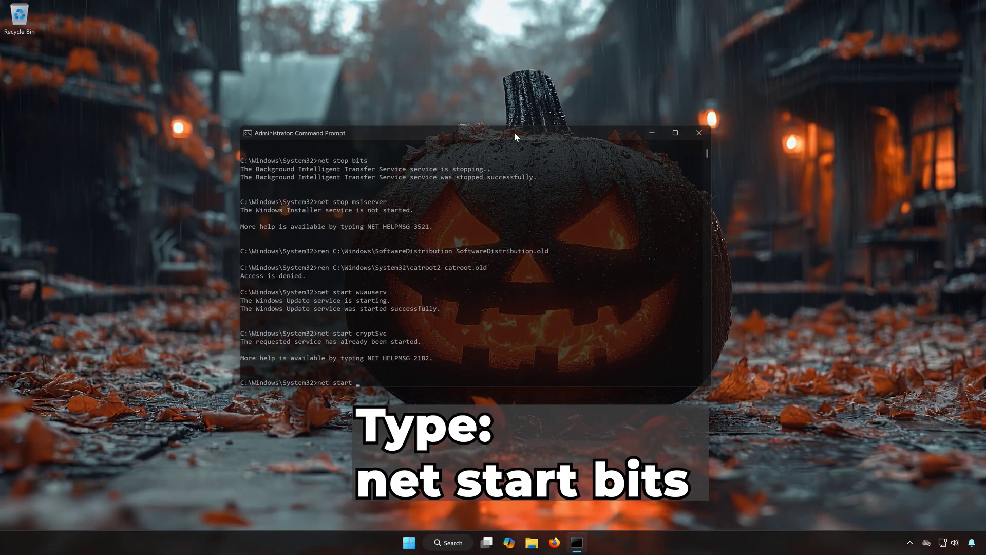
pyautogui.write('bits')
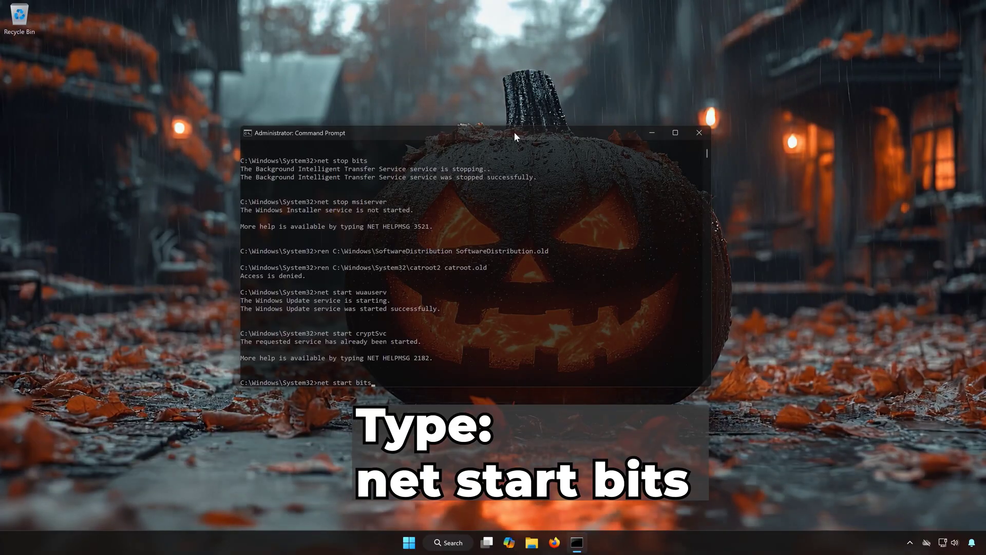
pyautogui.press('Return')
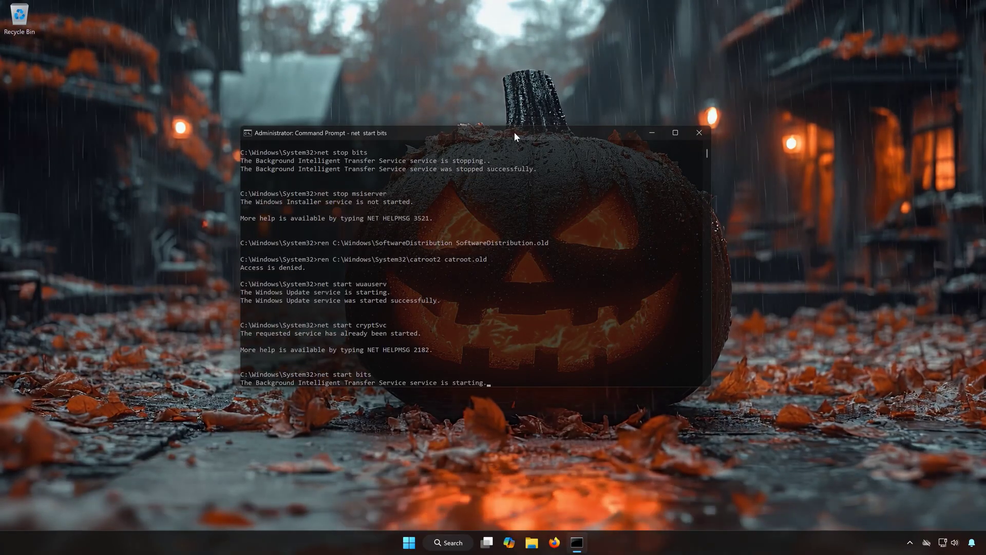
pyautogui.write('net sta')
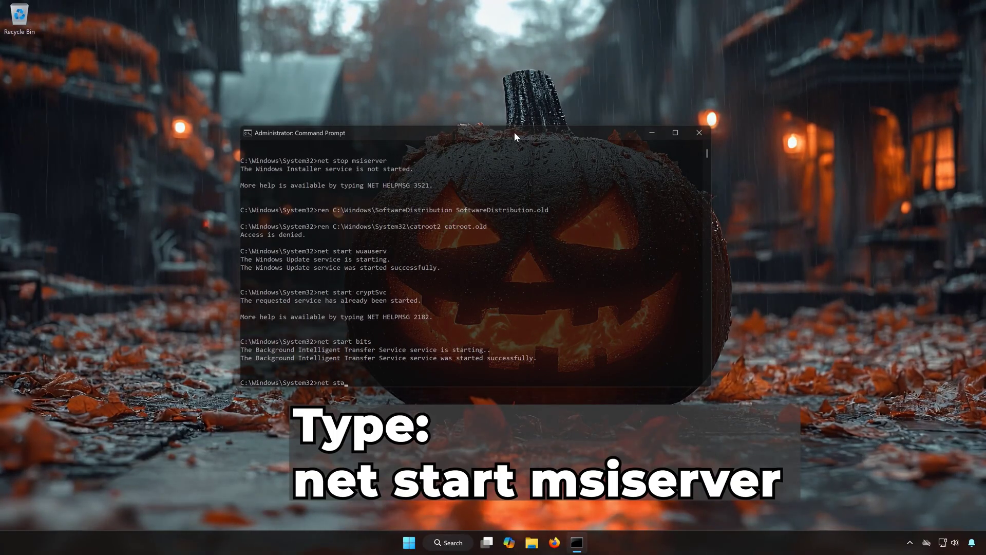
pyautogui.write('rt msi')
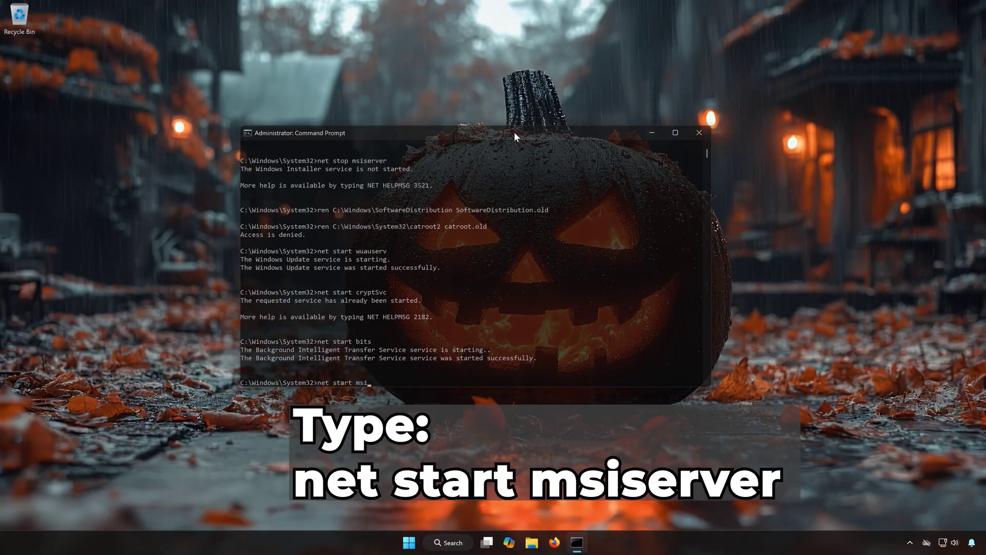
pyautogui.write('ser')
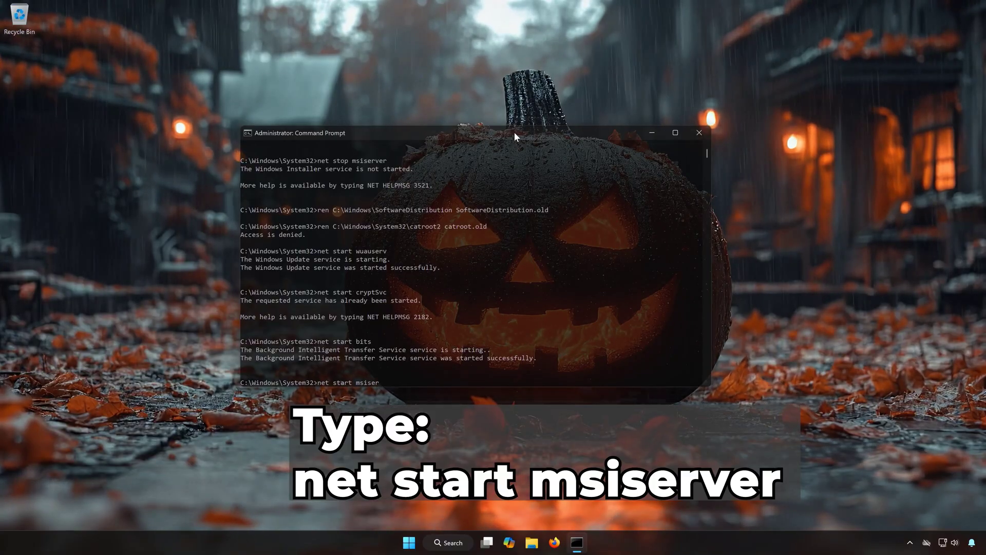
pyautogui.write('ver')
pyautogui.press('Return')
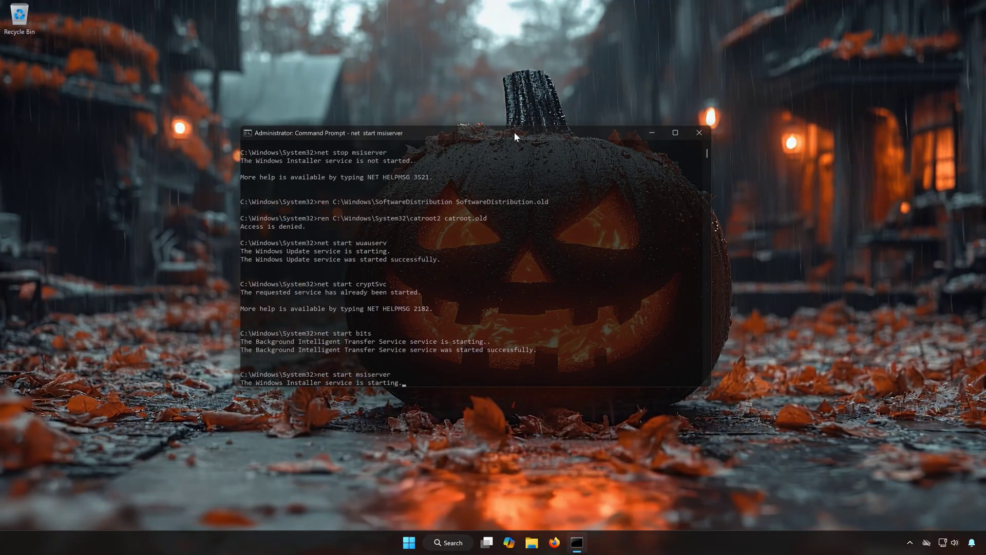
# Exit Command Prompt and bring up the Start menu's power options
pyautogui.write('e')
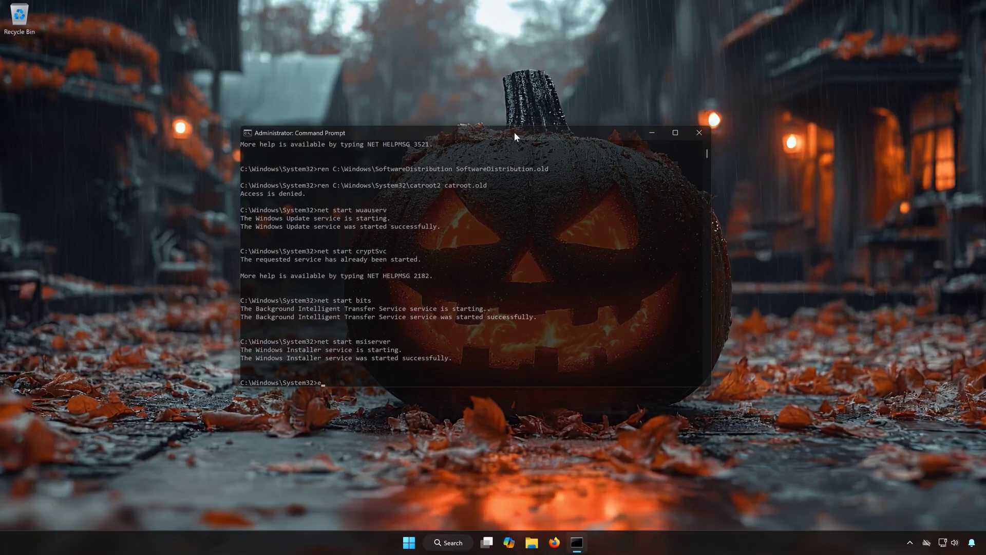
pyautogui.write('xit')
pyautogui.press('Return')
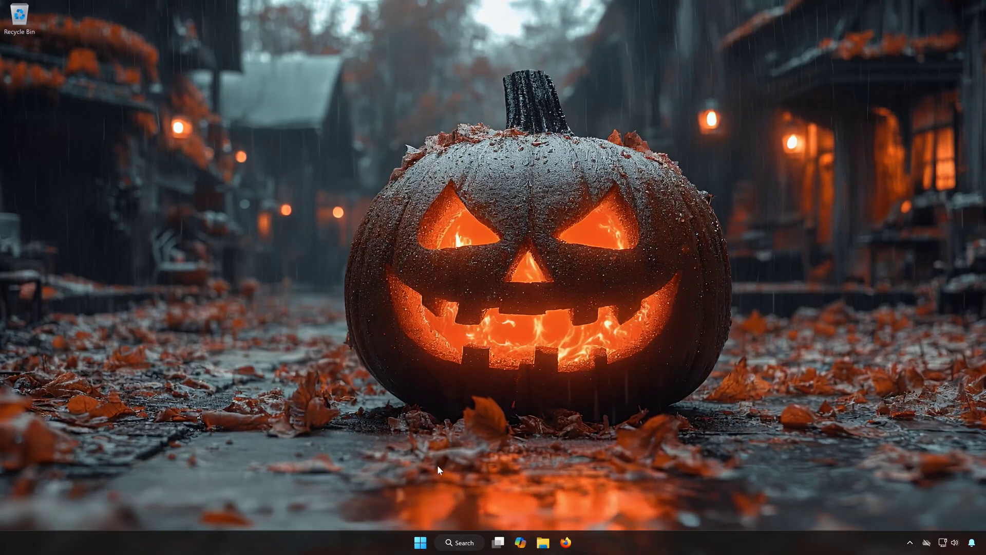
pyautogui.click(420, 543)
pyautogui.click(621, 507)
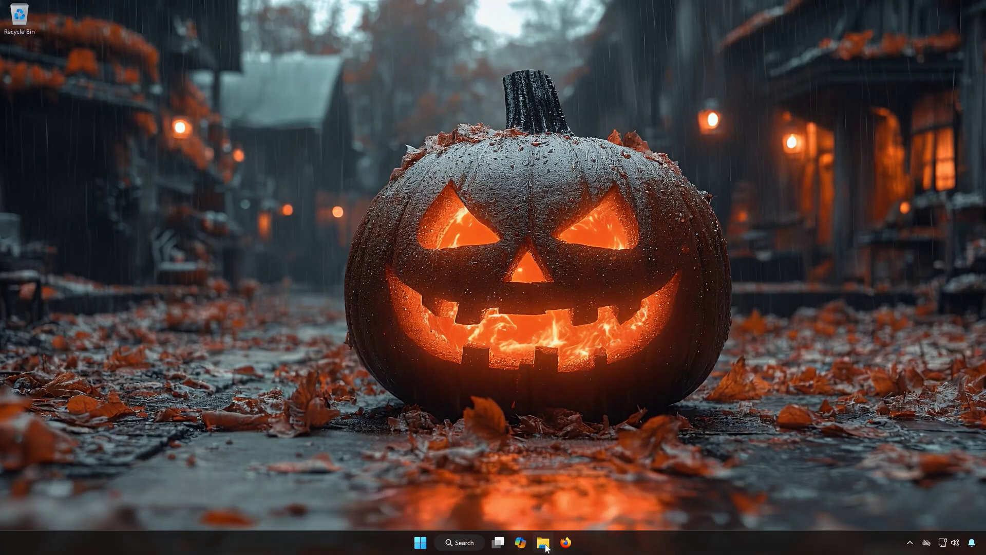
# Open File Explorer and browse to C:\Windows\SoftwareDistribution
pyautogui.click(544, 545)
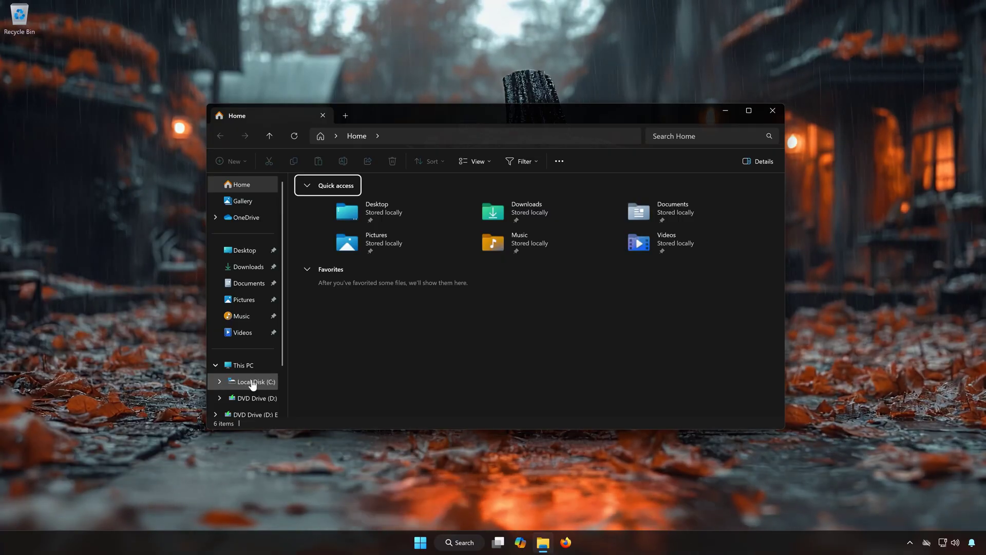
pyautogui.click(252, 383)
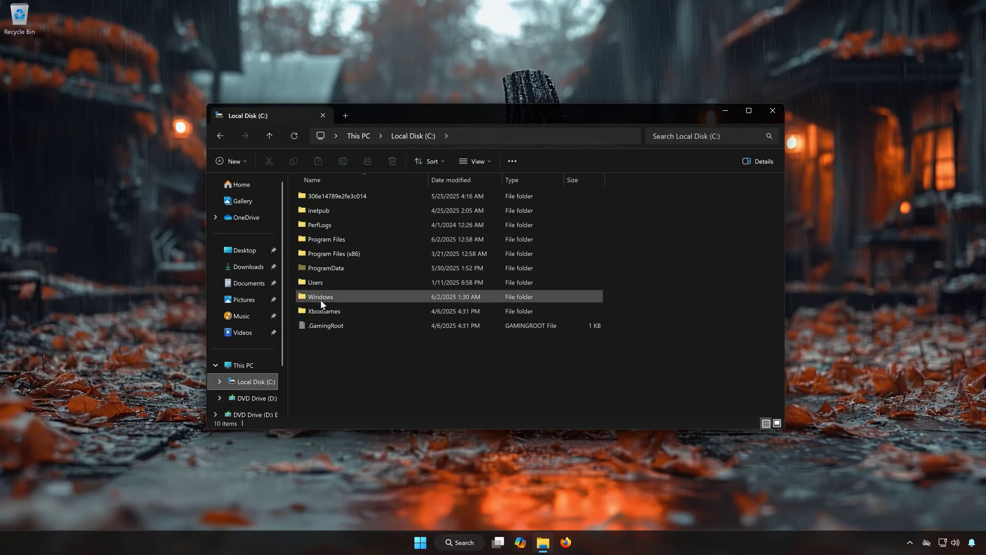
pyautogui.doubleClick(340, 297)
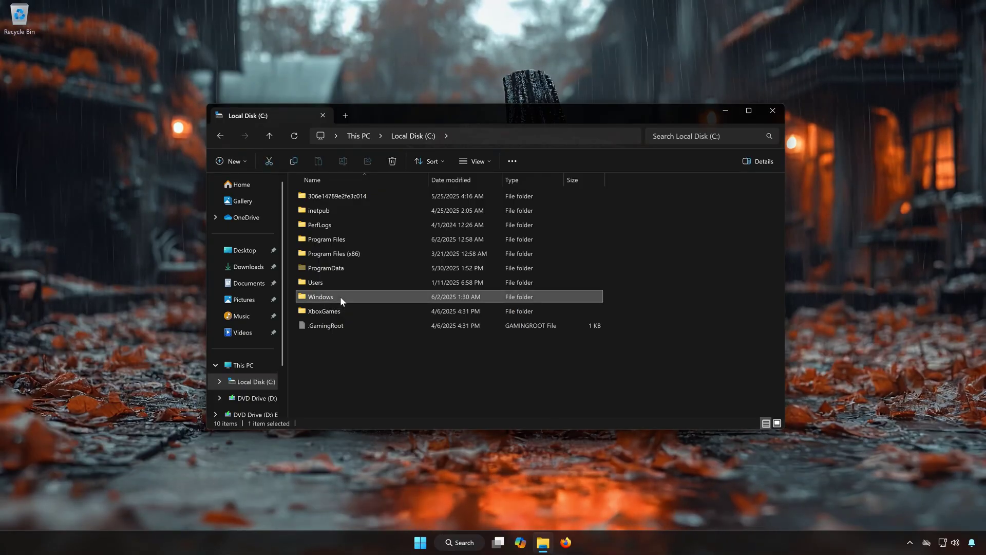
pyautogui.scroll(-13, 377, 332)
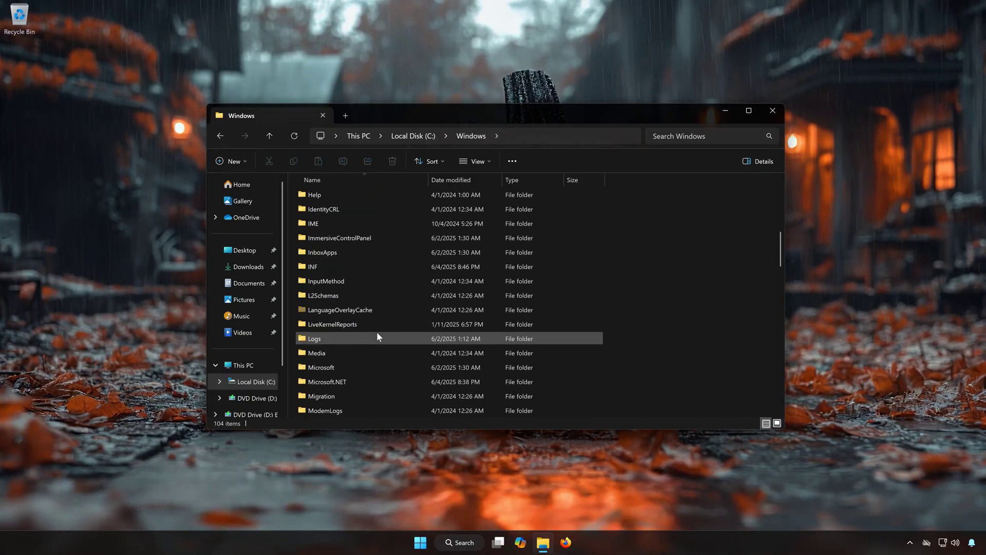
pyautogui.scroll(-3, 377, 338)
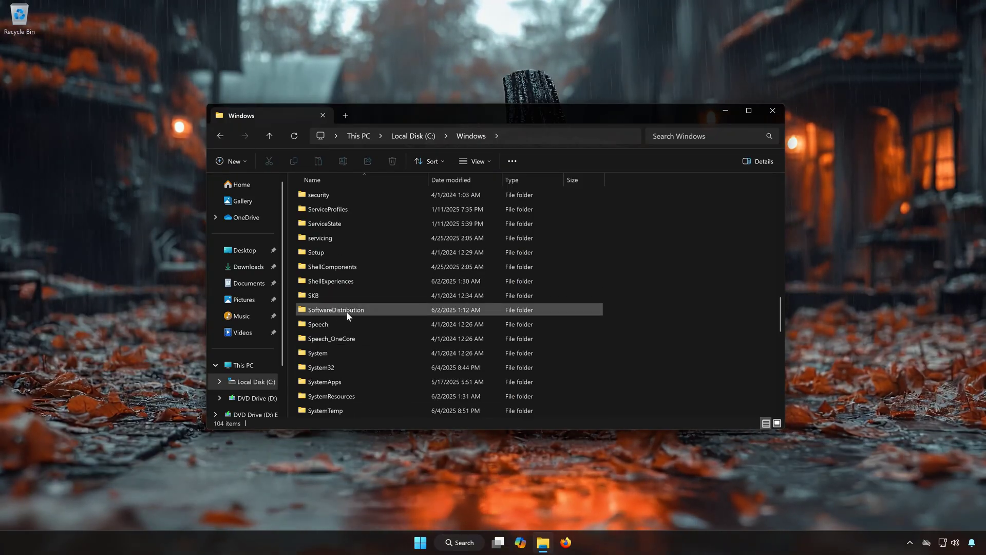
pyautogui.doubleClick(346, 310)
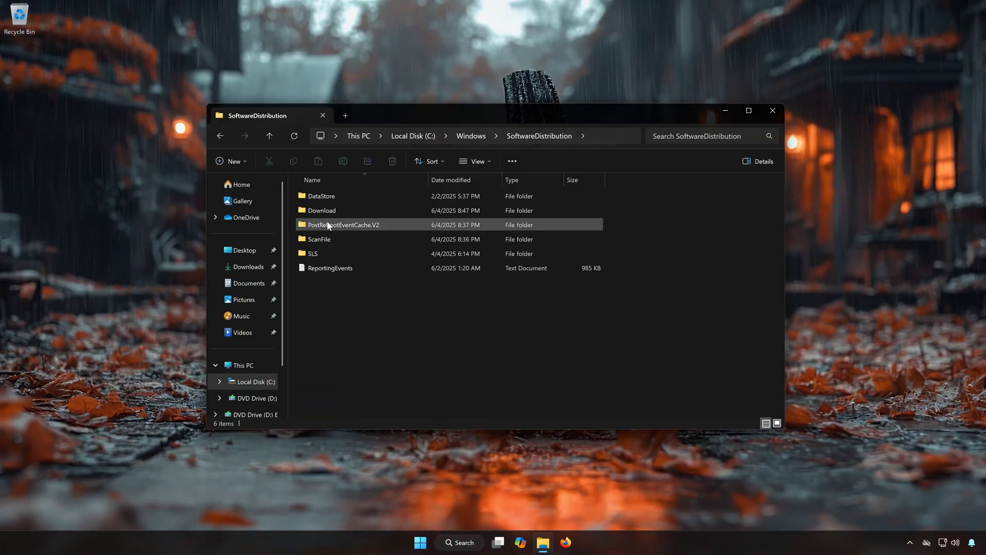
# Delete the Download folder, granting administrator permission to continue
pyautogui.click(337, 211)
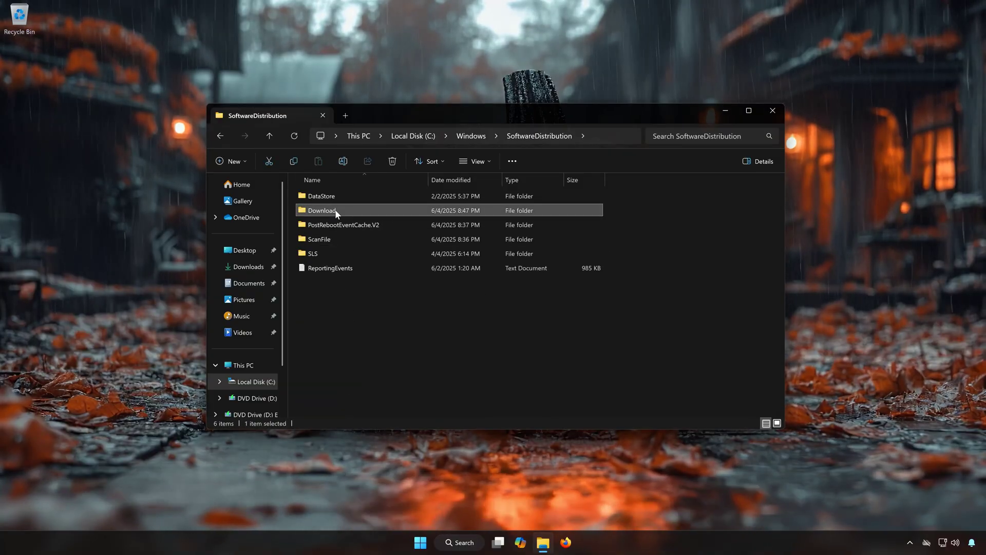
pyautogui.click(392, 161)
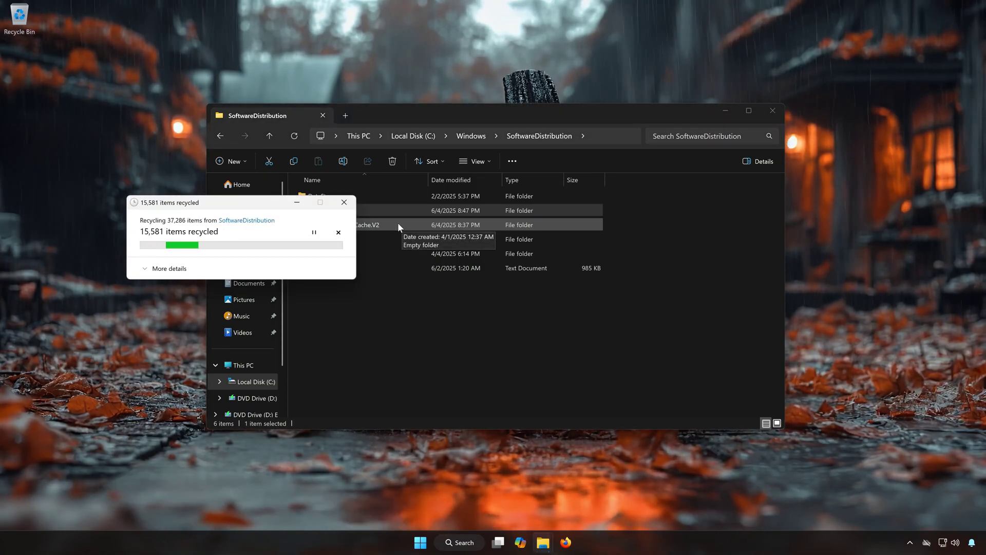
pyautogui.click(224, 256)
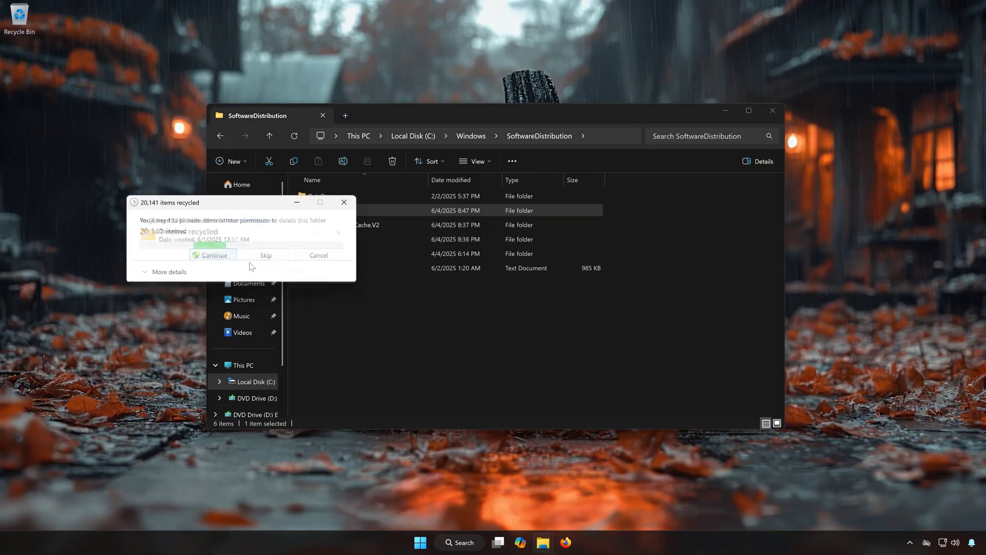